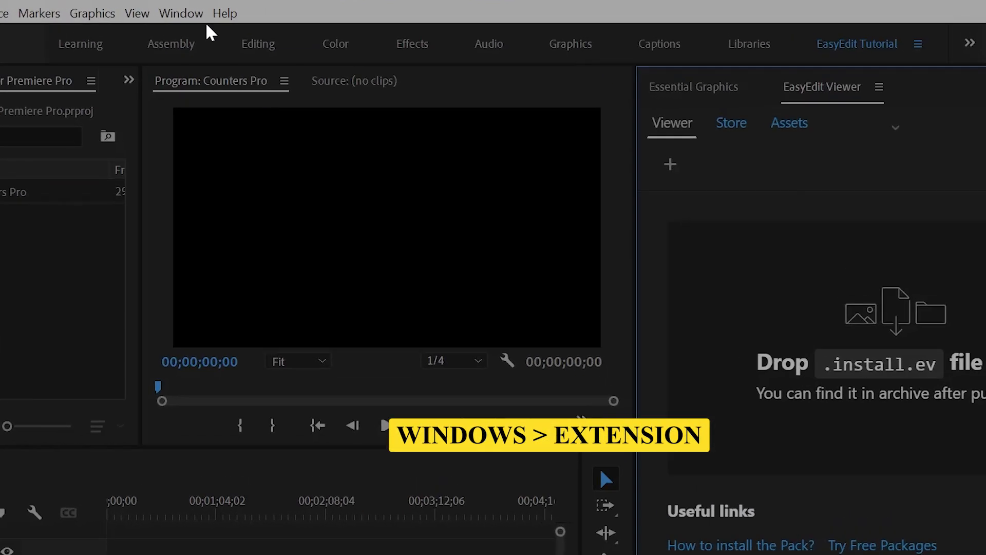
Open the EasyEdit Viewer extension panel and drop Counters_Pro__pr_v1.install.ev onto it
{"action": "left_click", "coordinate": [181, 13]}
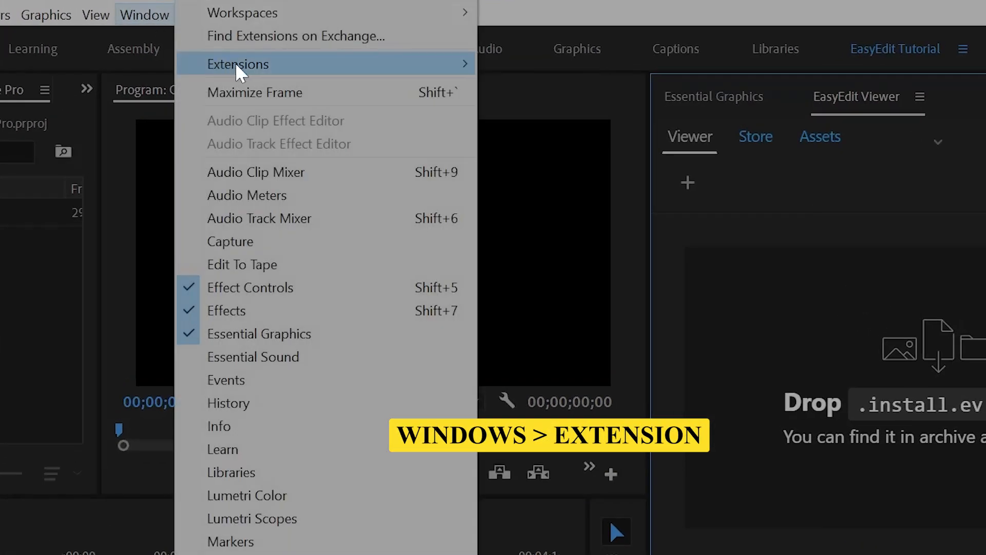
{"action": "mouse_move", "coordinate": [286, 66]}
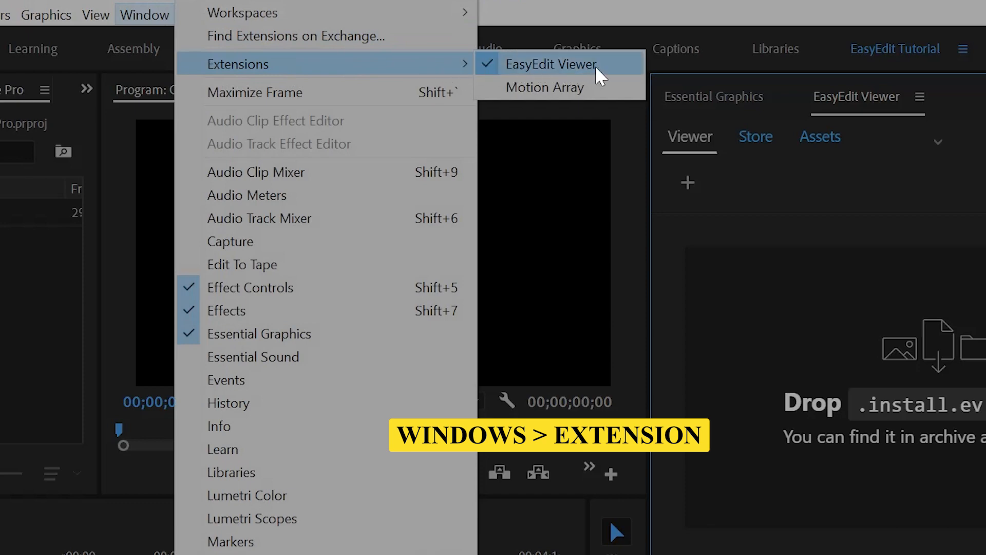
{"action": "left_click", "coordinate": [566, 65]}
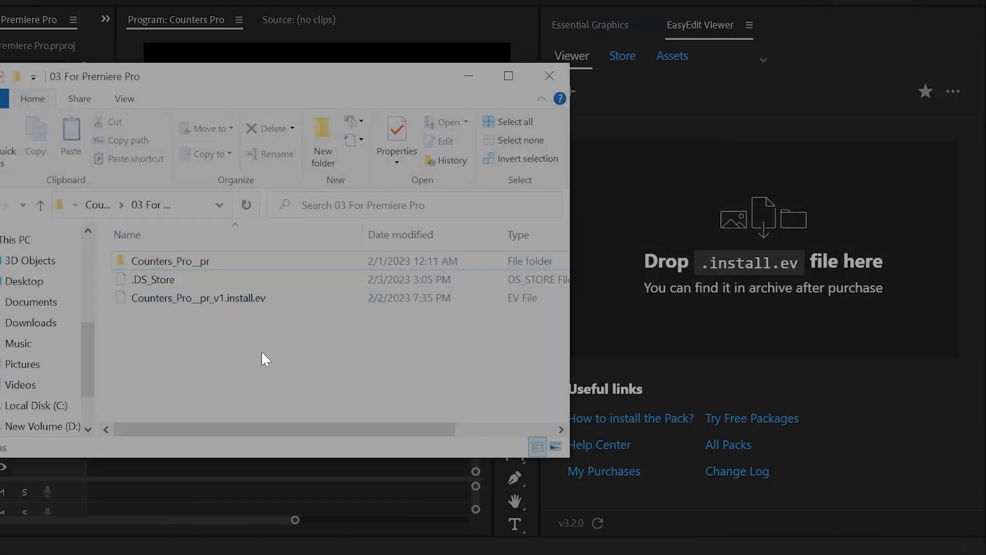
{"action": "left_click", "coordinate": [208, 299]}
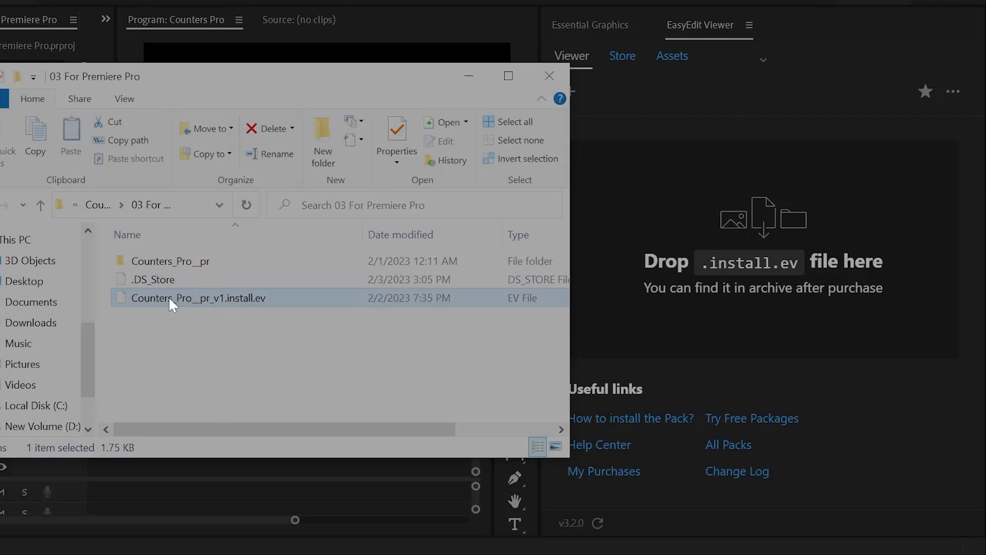
{"action": "left_click_drag", "start_coordinate": [171, 296], "coordinate": [672, 311]}
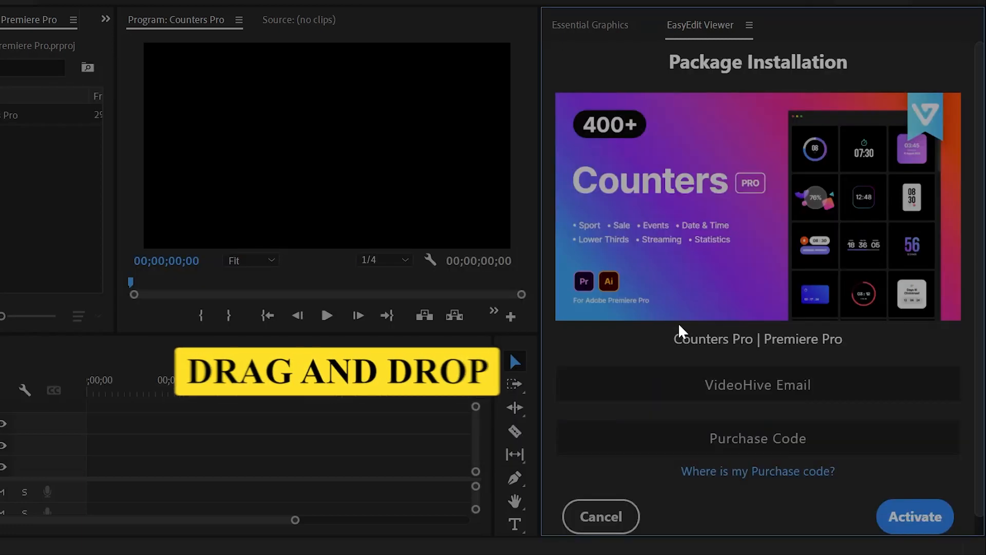
Enter the VideoHive account e-mail, paste the purchase code and activate Counters Pro
{"action": "left_click", "coordinate": [758, 385]}
{"action": "left_click", "coordinate": [758, 437]}
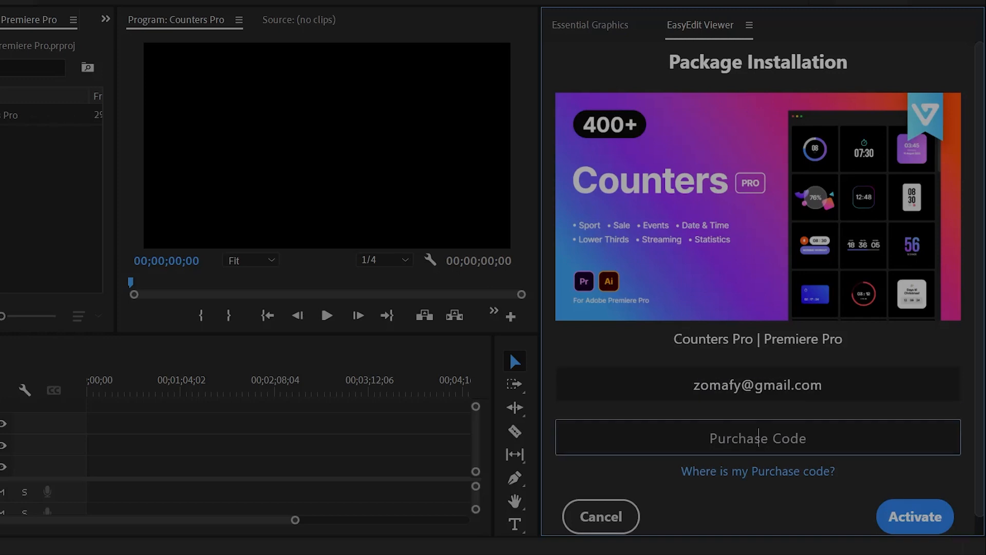
{"action": "key", "text": "ctrl+v"}
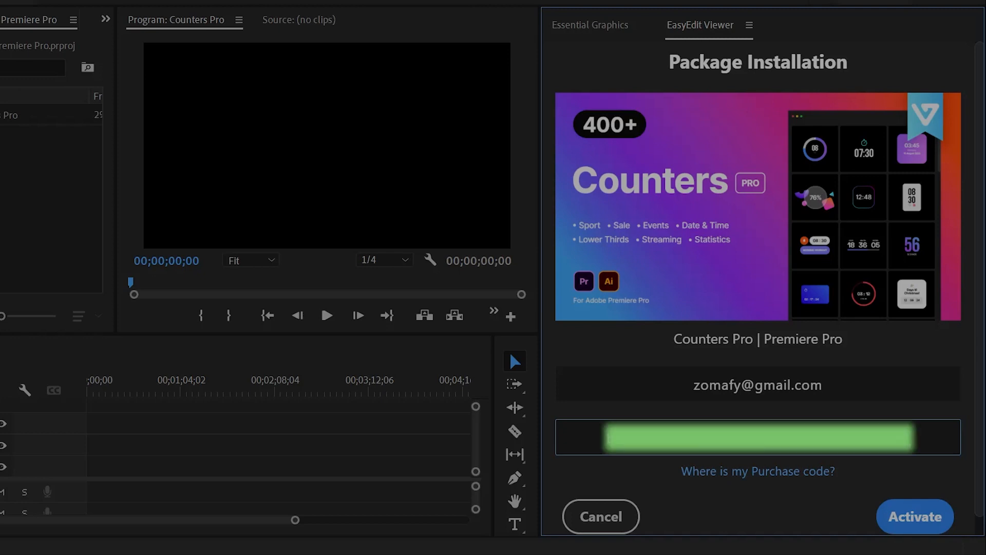
{"action": "left_click", "coordinate": [908, 523]}
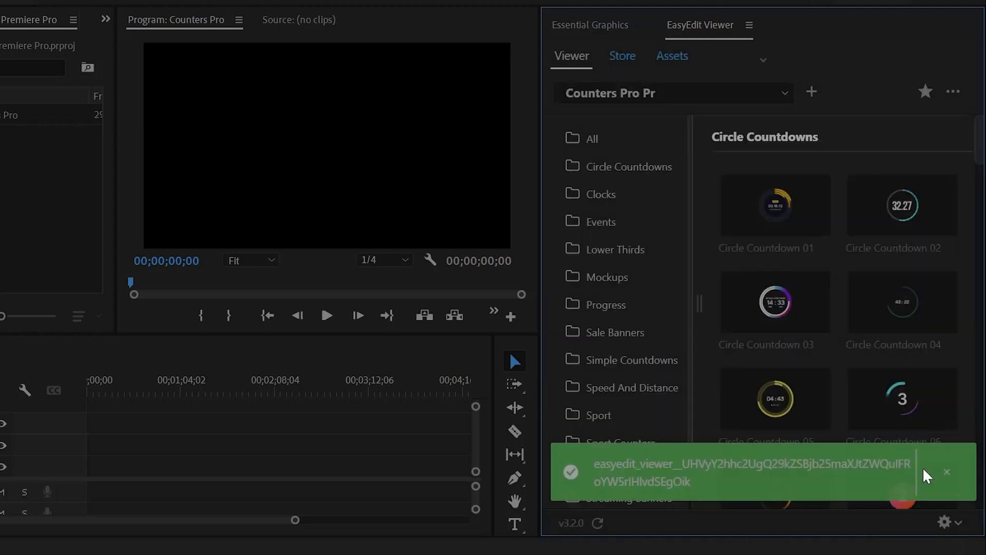
Dismiss the installation success notification and scroll through the template library
{"action": "left_click", "coordinate": [945, 473]}
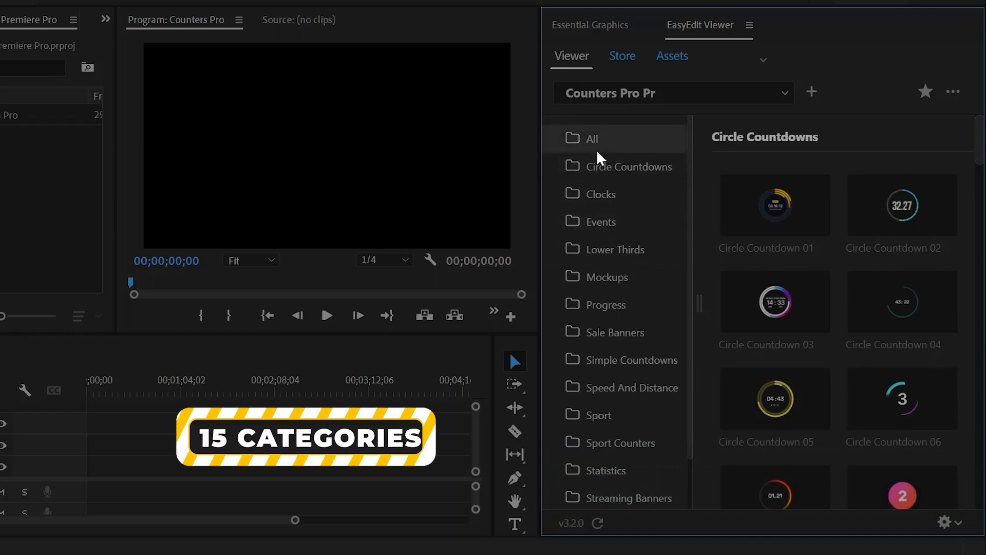
{"action": "scroll", "coordinate": [596, 164], "scroll_direction": "down", "scroll_amount": 2}
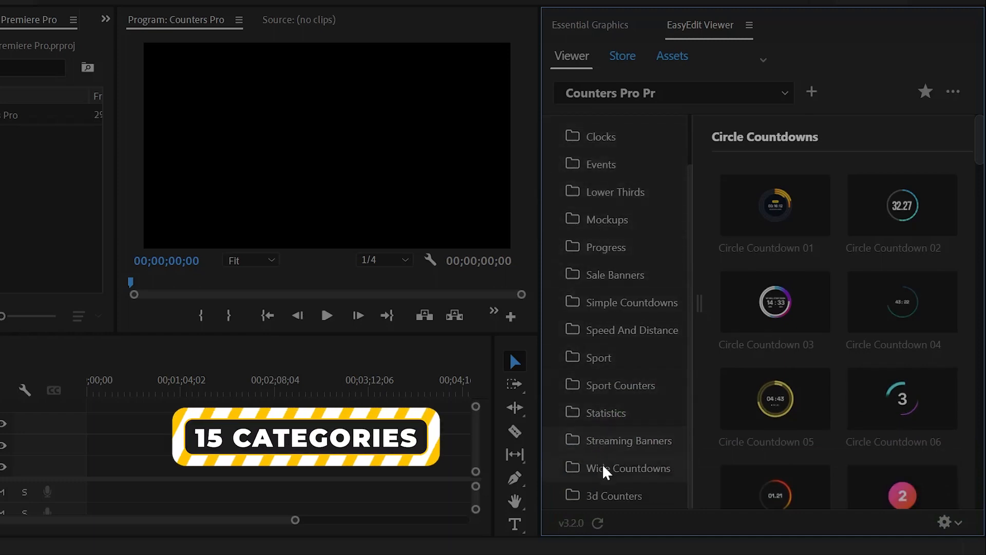
{"action": "scroll", "coordinate": [612, 255], "scroll_direction": "up", "scroll_amount": 2}
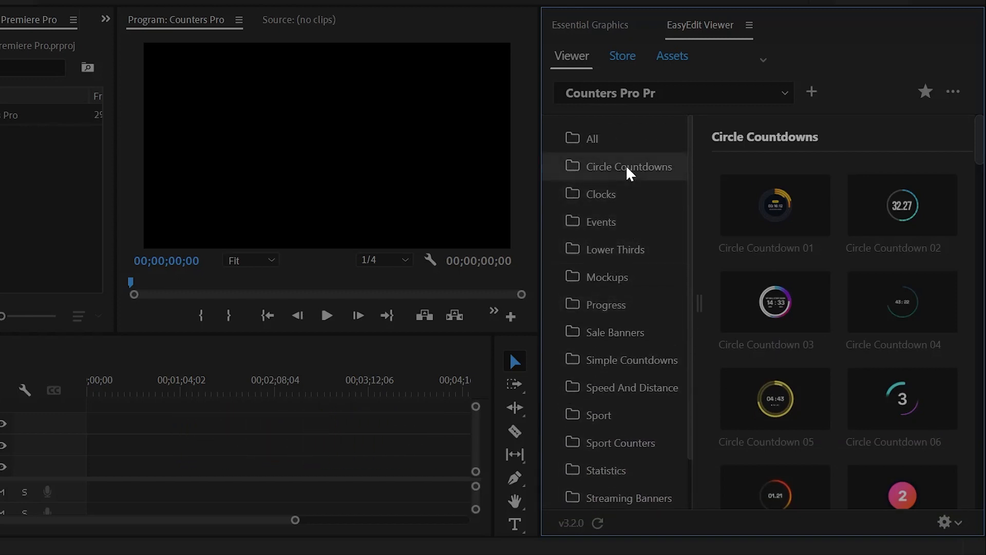
{"action": "scroll", "coordinate": [712, 178], "scroll_direction": "down", "scroll_amount": 5}
{"action": "scroll", "coordinate": [709, 187], "scroll_direction": "up", "scroll_amount": 5}
Browse each category from Clocks through 3d Counters, then return to All templates
{"action": "left_click", "coordinate": [645, 200]}
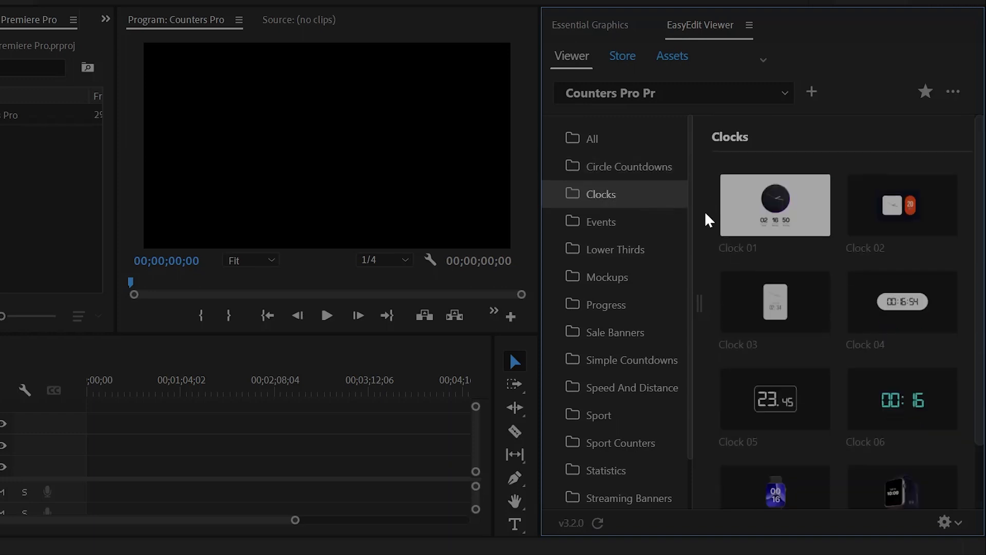
{"action": "left_click", "coordinate": [647, 223]}
{"action": "left_click", "coordinate": [630, 249]}
{"action": "left_click", "coordinate": [624, 278]}
{"action": "left_click", "coordinate": [620, 306]}
{"action": "left_click", "coordinate": [624, 360]}
{"action": "left_click", "coordinate": [629, 387]}
{"action": "scroll", "coordinate": [631, 380], "scroll_direction": "down", "scroll_amount": 1}
{"action": "left_click", "coordinate": [622, 358]}
{"action": "left_click", "coordinate": [623, 386]}
{"action": "left_click", "coordinate": [651, 411]}
{"action": "left_click", "coordinate": [651, 442]}
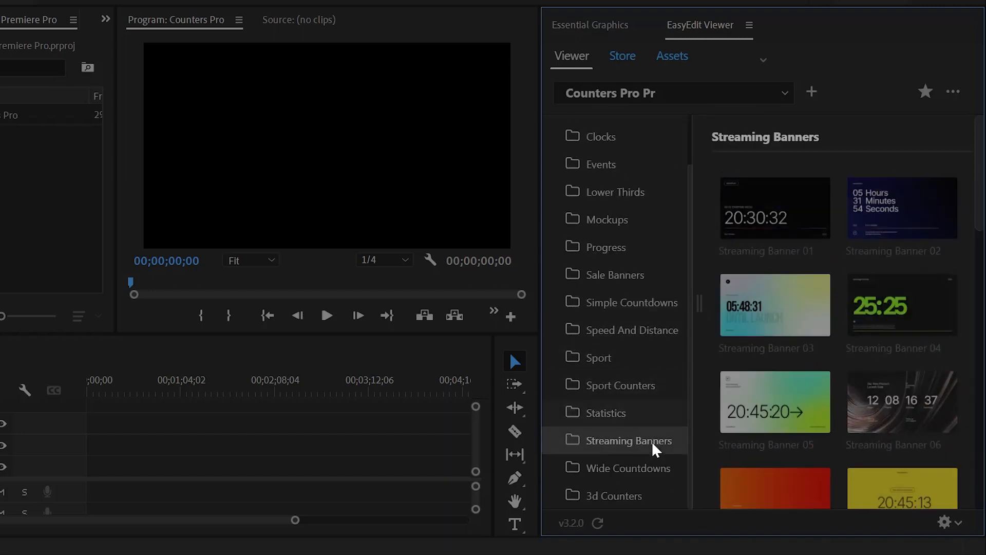
{"action": "left_click", "coordinate": [664, 467]}
{"action": "left_click", "coordinate": [650, 495]}
{"action": "scroll", "coordinate": [626, 309], "scroll_direction": "up", "scroll_amount": 2}
{"action": "left_click", "coordinate": [607, 147]}
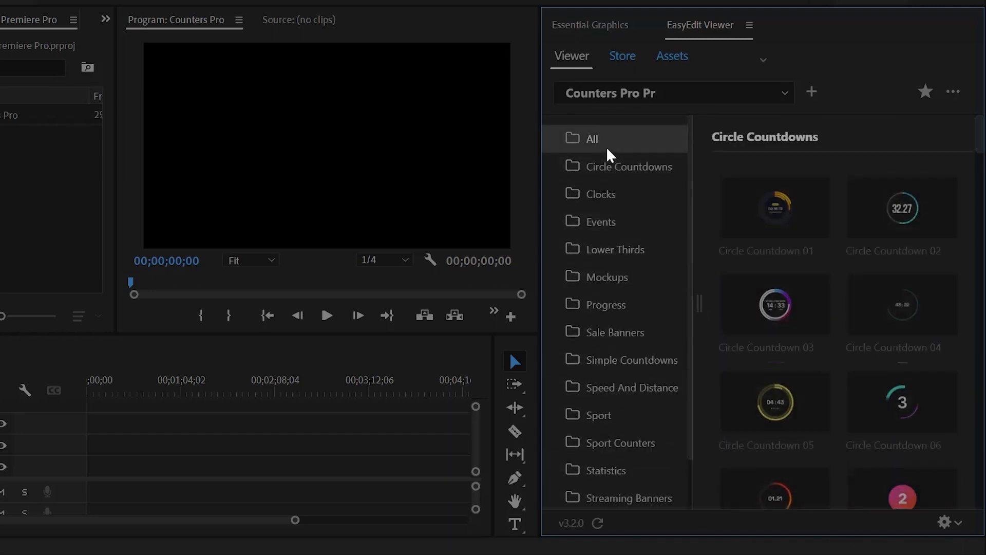
Expand the template preview banner at the top of EasyEdit Viewer
{"action": "mouse_move", "coordinate": [745, 218]}
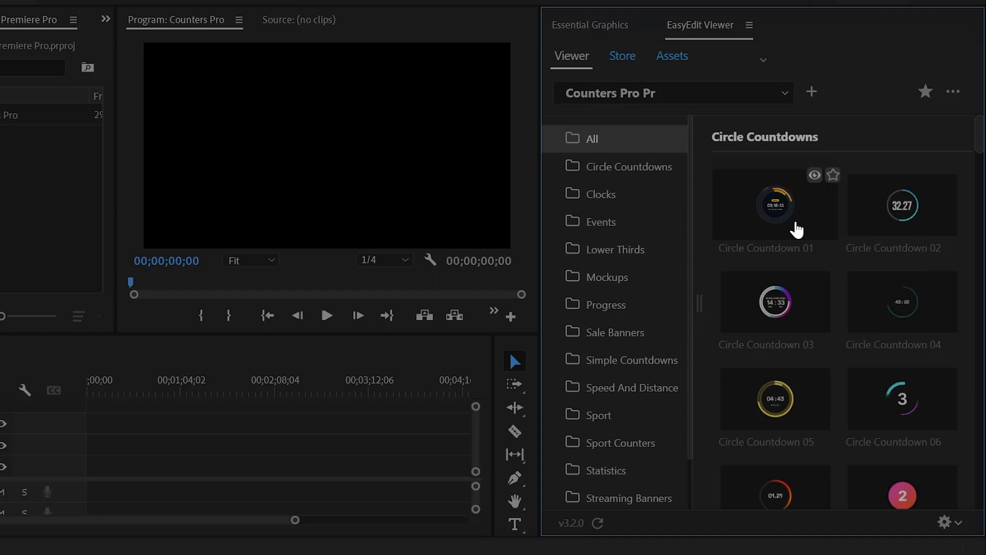
{"action": "left_click", "coordinate": [766, 66]}
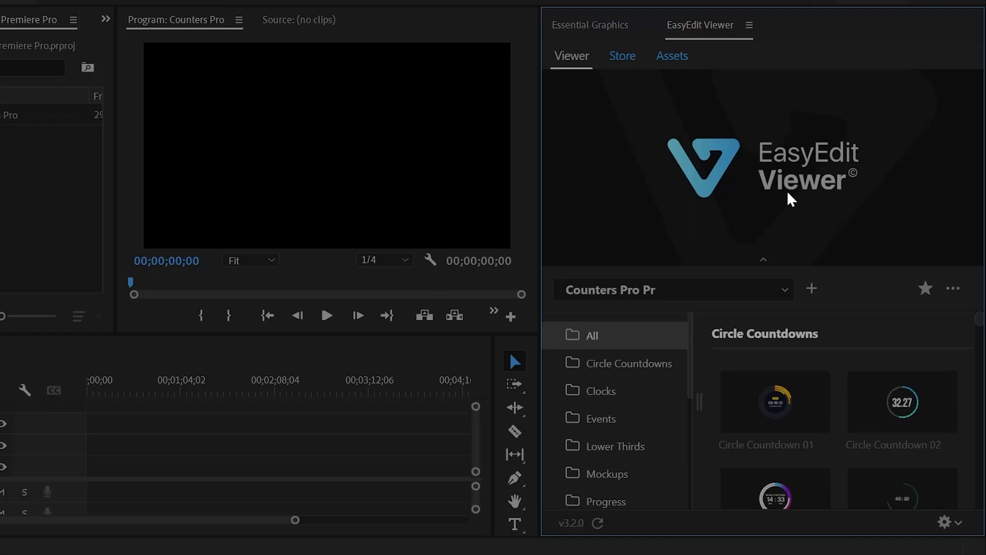
{"action": "mouse_move", "coordinate": [783, 420]}
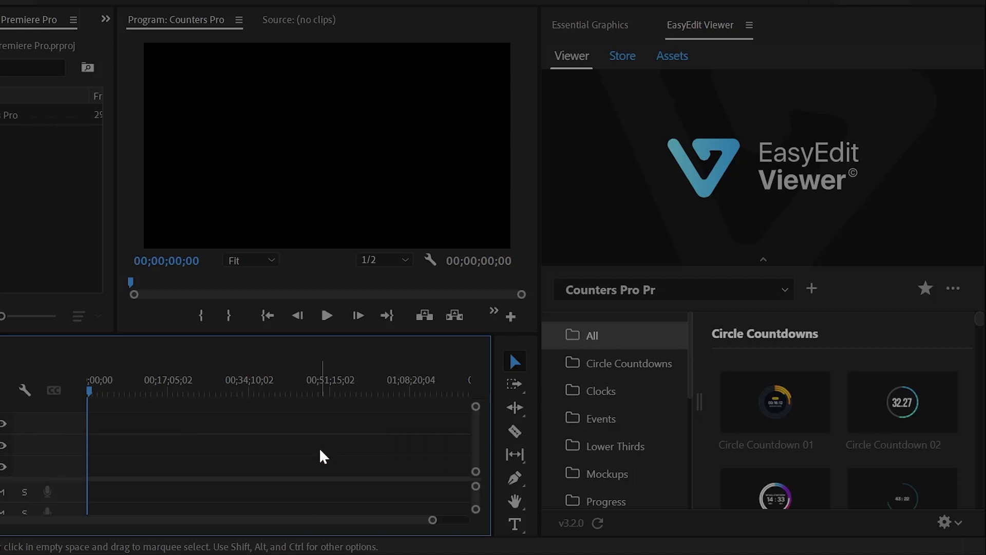
Import Lower Thirds 09 from the Lower Thirds category into the timeline
{"action": "left_click", "coordinate": [620, 445]}
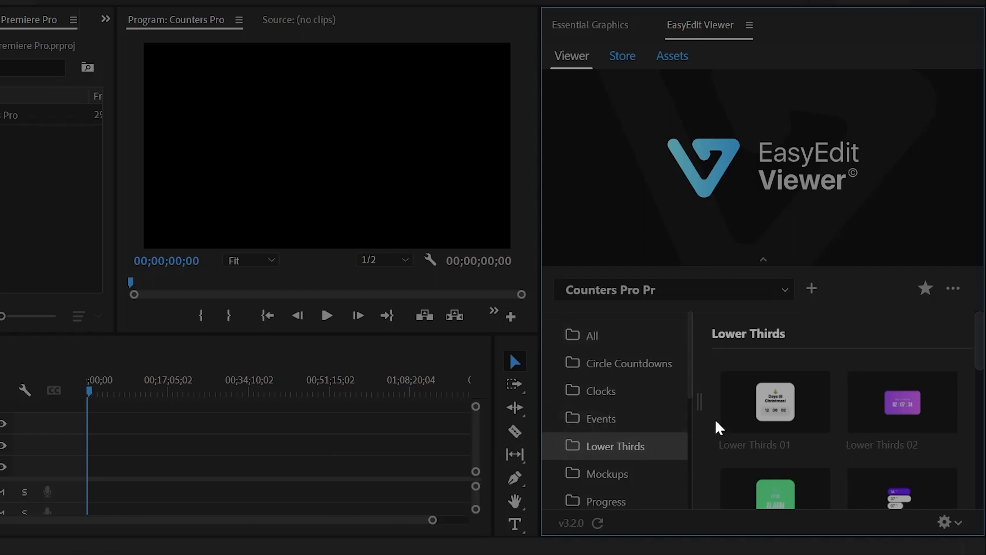
{"action": "scroll", "coordinate": [716, 425], "scroll_direction": "down", "scroll_amount": 3}
{"action": "scroll", "coordinate": [715, 419], "scroll_direction": "down", "scroll_amount": 2}
{"action": "mouse_move", "coordinate": [907, 440]}
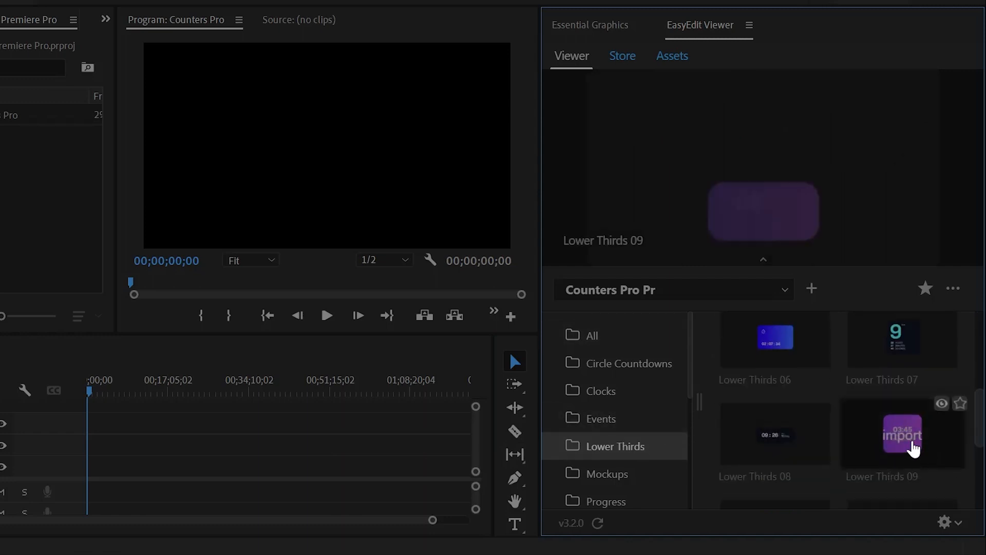
{"action": "left_click", "coordinate": [890, 447]}
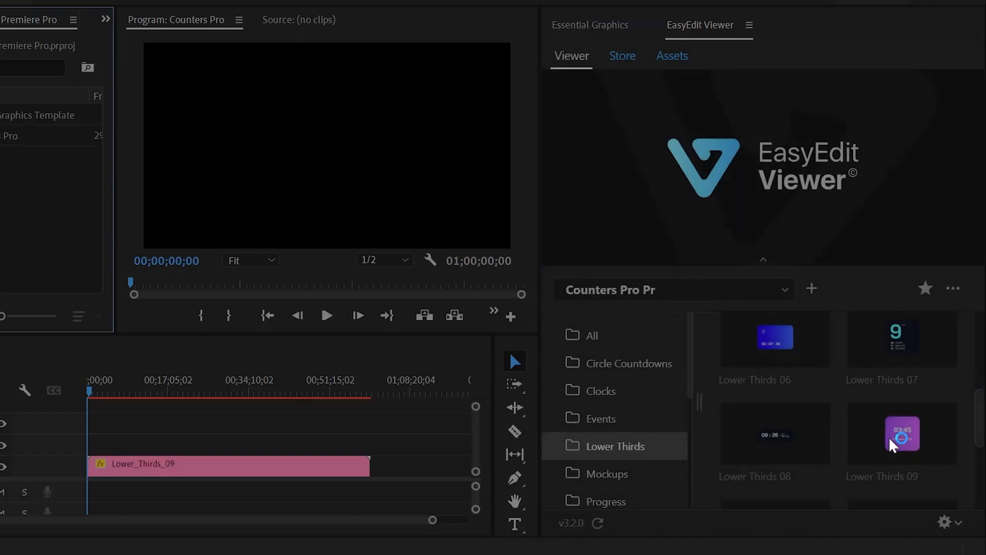
Move the playhead to 00;03;27;24, view the monitor at 50%, and show Essential Graphics
{"action": "left_click_drag", "start_coordinate": [89, 389], "coordinate": [103, 390]}
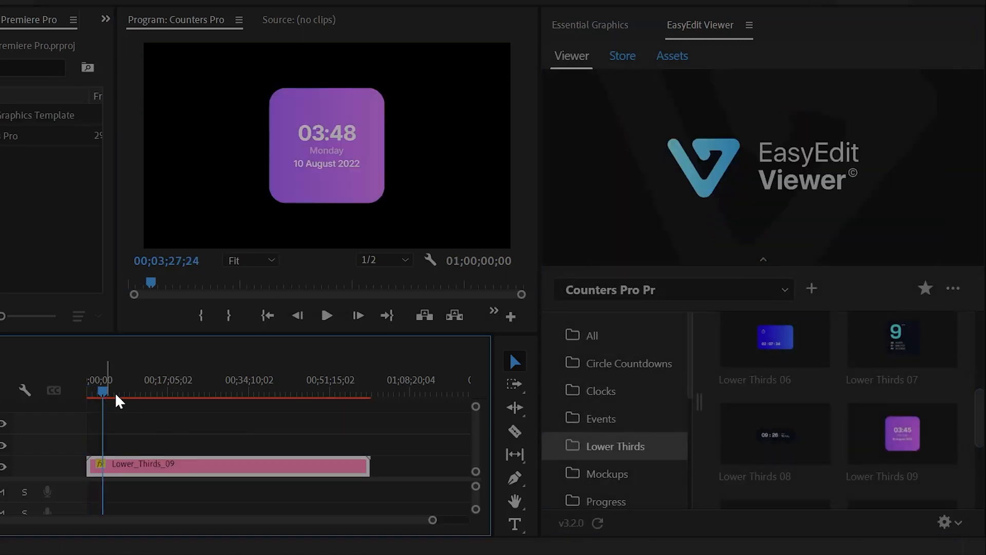
{"action": "left_click", "coordinate": [249, 261]}
{"action": "left_click", "coordinate": [251, 337]}
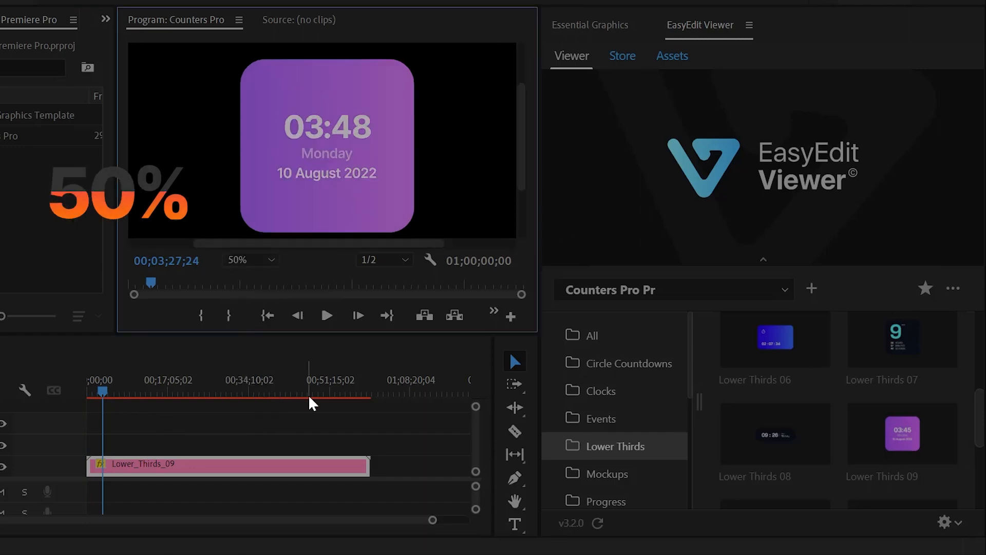
{"action": "left_click", "coordinate": [590, 28]}
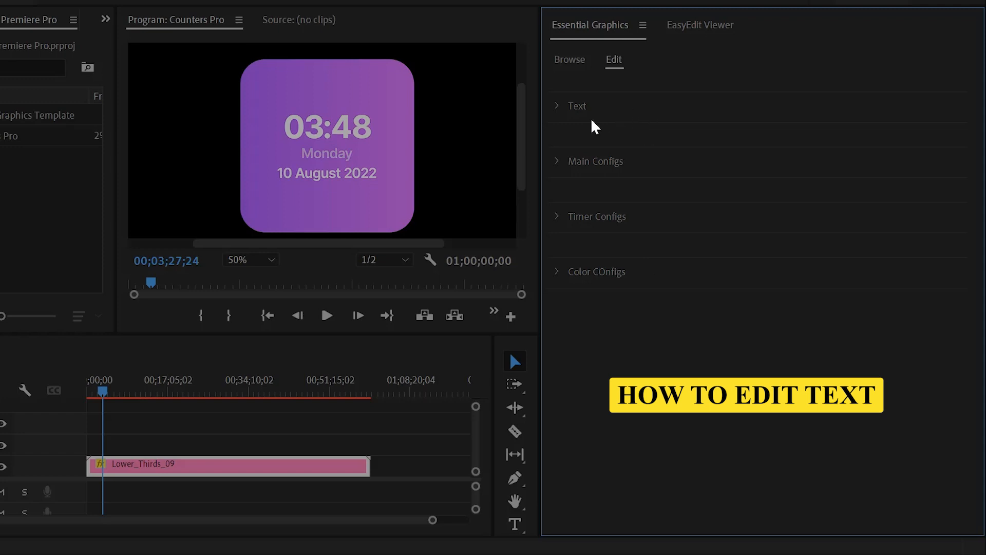
Set Text Hours to 03, keeping the Inter font and original size
{"action": "left_click", "coordinate": [556, 109]}
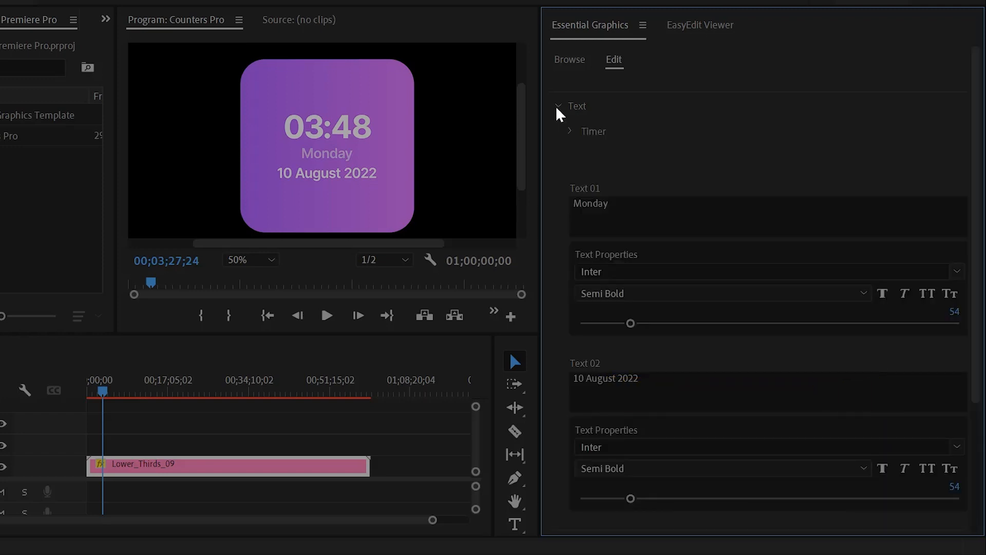
{"action": "left_click", "coordinate": [569, 131]}
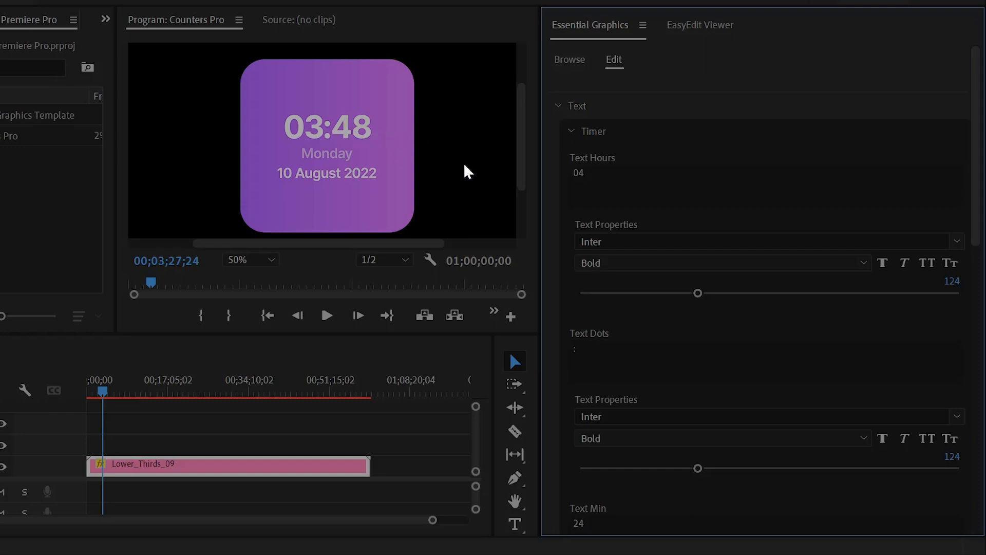
{"action": "left_click", "coordinate": [581, 173]}
{"action": "type", "text": "03"}
{"action": "key", "text": "Return"}
{"action": "left_click", "coordinate": [591, 241]}
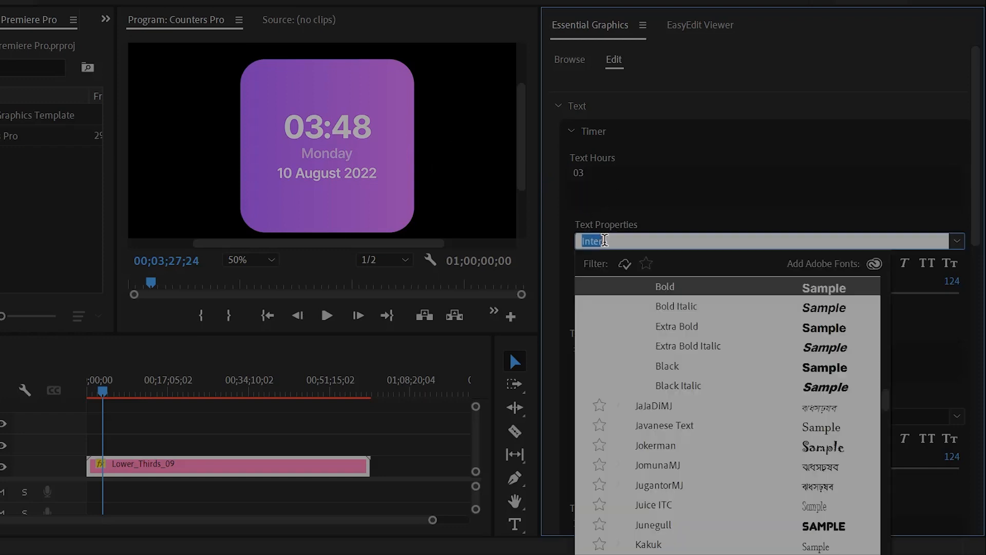
{"action": "scroll", "coordinate": [660, 387], "scroll_direction": "up", "scroll_amount": 10}
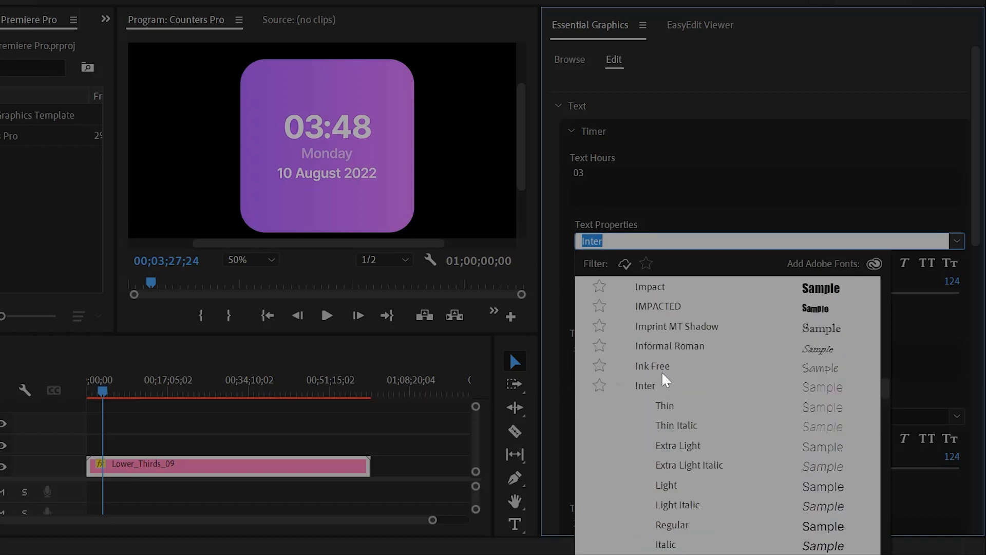
{"action": "left_click", "coordinate": [552, 275]}
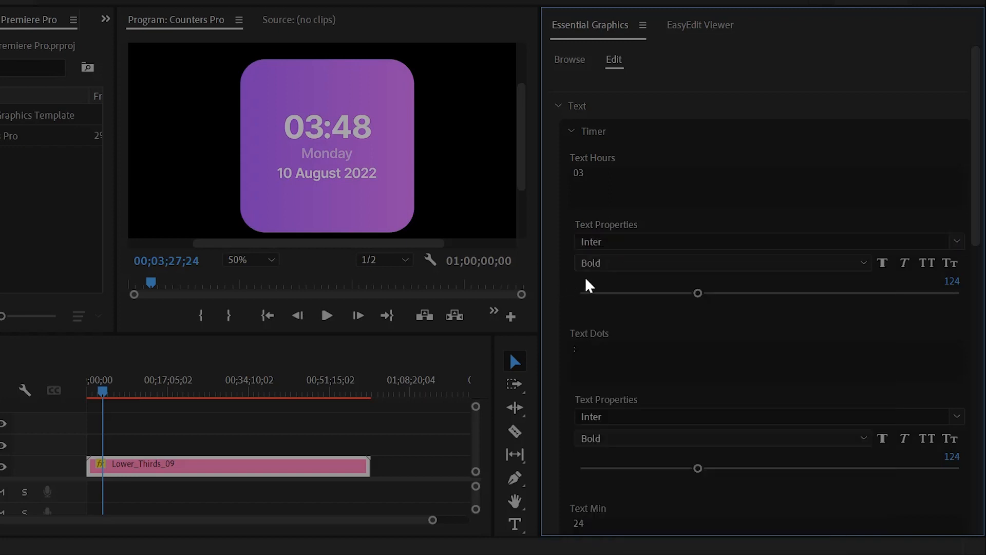
{"action": "mouse_move", "coordinate": [701, 297]}
{"action": "left_mouse_down"}
{"action": "mouse_move", "coordinate": [625, 299]}
{"action": "mouse_move", "coordinate": [753, 299]}
{"action": "mouse_move", "coordinate": [645, 302]}
{"action": "mouse_move", "coordinate": [684, 302]}
{"action": "left_mouse_up"}
{"action": "key", "text": "ctrl+z"}
Try deleting the colon between hours and minutes, then restore it
{"action": "scroll", "coordinate": [566, 308], "scroll_direction": "down", "scroll_amount": 3}
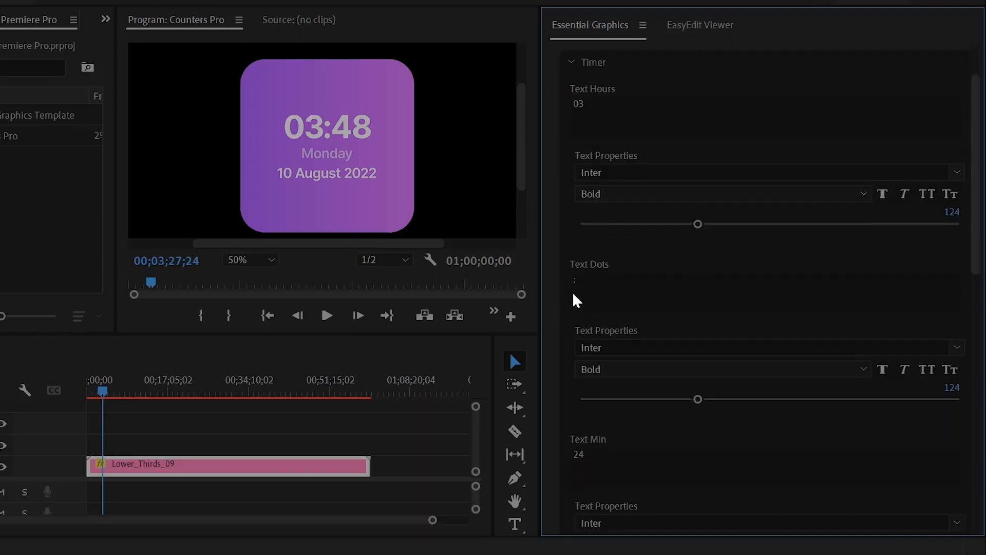
{"action": "left_click", "coordinate": [573, 280]}
{"action": "key", "text": "BackSpace"}
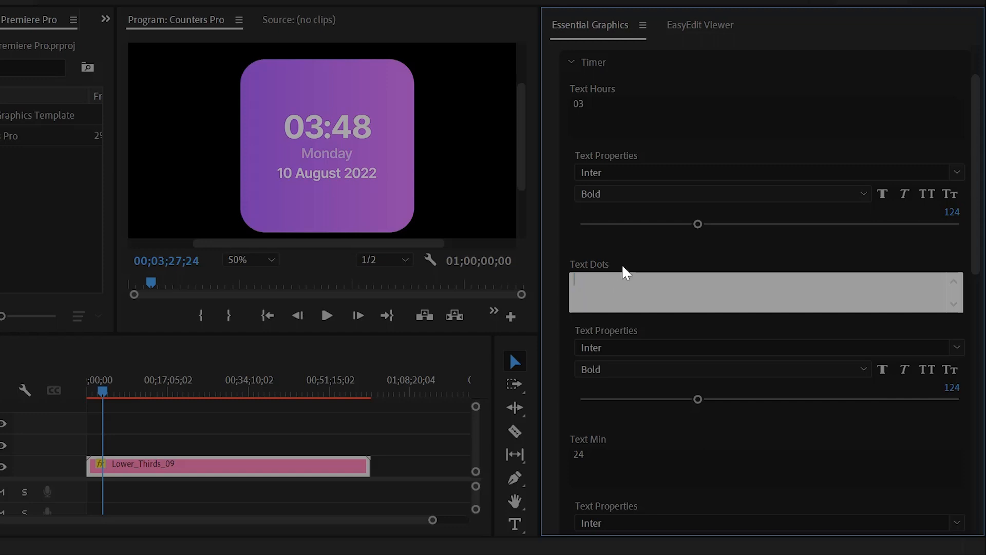
{"action": "left_click", "coordinate": [621, 270]}
{"action": "key", "text": "ctrl+z"}
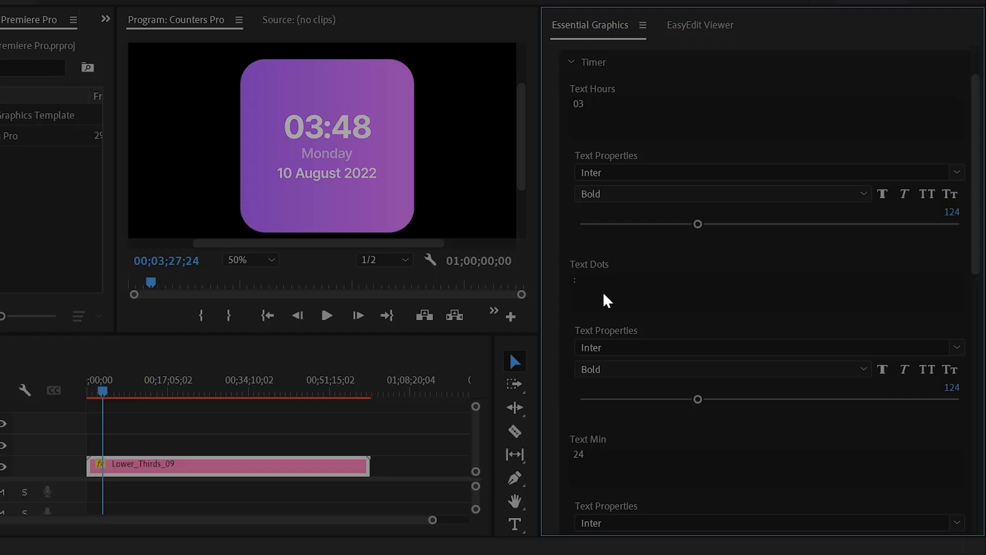
Set Text Min to 25, keeping the Inter font and original size
{"action": "scroll", "coordinate": [556, 406], "scroll_direction": "down", "scroll_amount": 7}
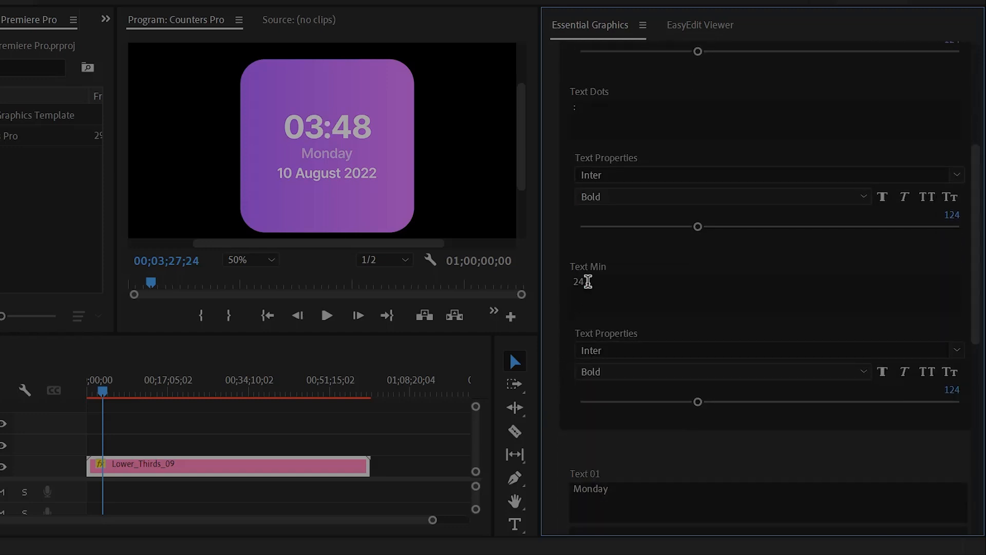
{"action": "left_click", "coordinate": [587, 283]}
{"action": "type", "text": "25"}
{"action": "key", "text": "Return"}
{"action": "left_click", "coordinate": [671, 350]}
{"action": "scroll", "coordinate": [668, 309], "scroll_direction": "down", "scroll_amount": 3}
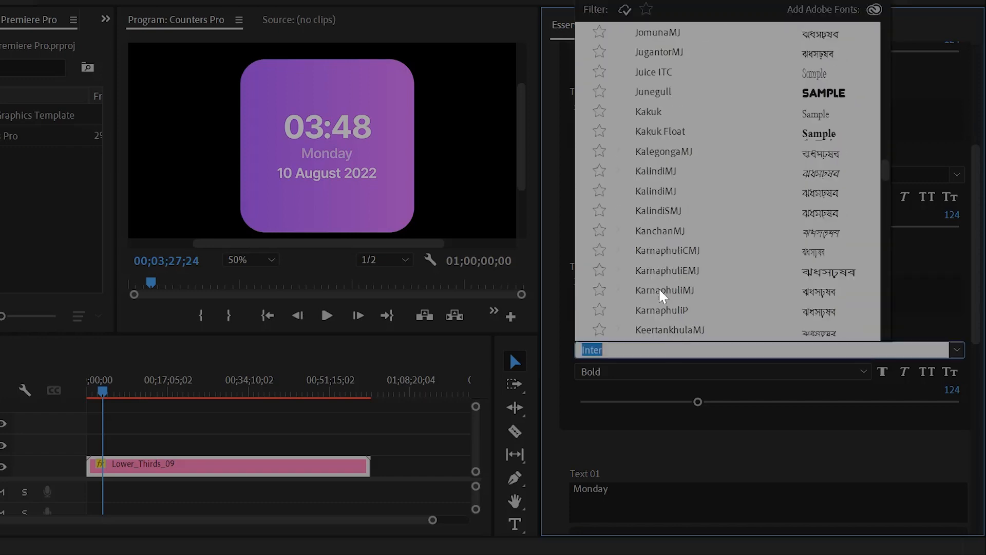
{"action": "left_click", "coordinate": [565, 343]}
{"action": "left_click_drag", "start_coordinate": [699, 401], "coordinate": [724, 406]}
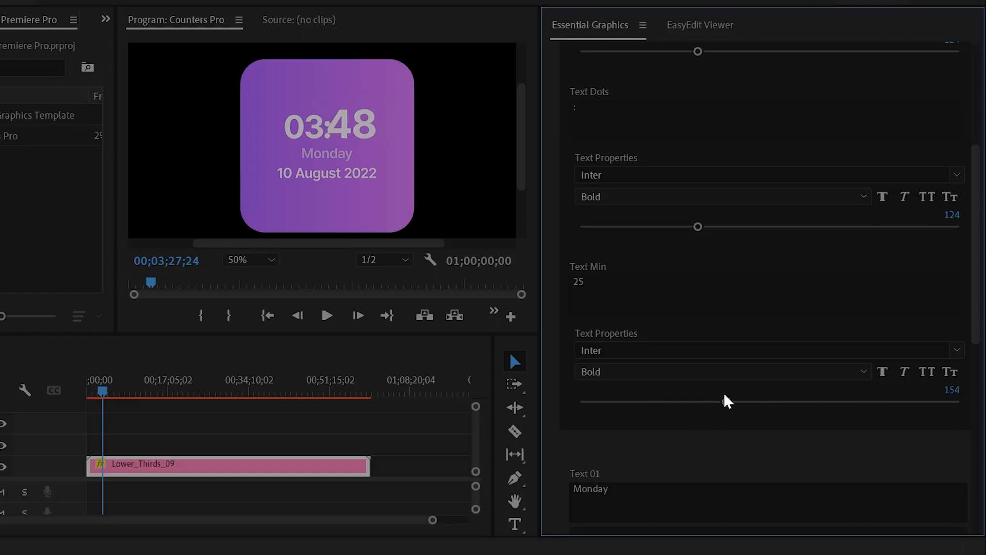
{"action": "key", "text": "ctrl+z"}
Change the day name from Monday to Sunday, keeping its font and size
{"action": "scroll", "coordinate": [584, 455], "scroll_direction": "down", "scroll_amount": 4}
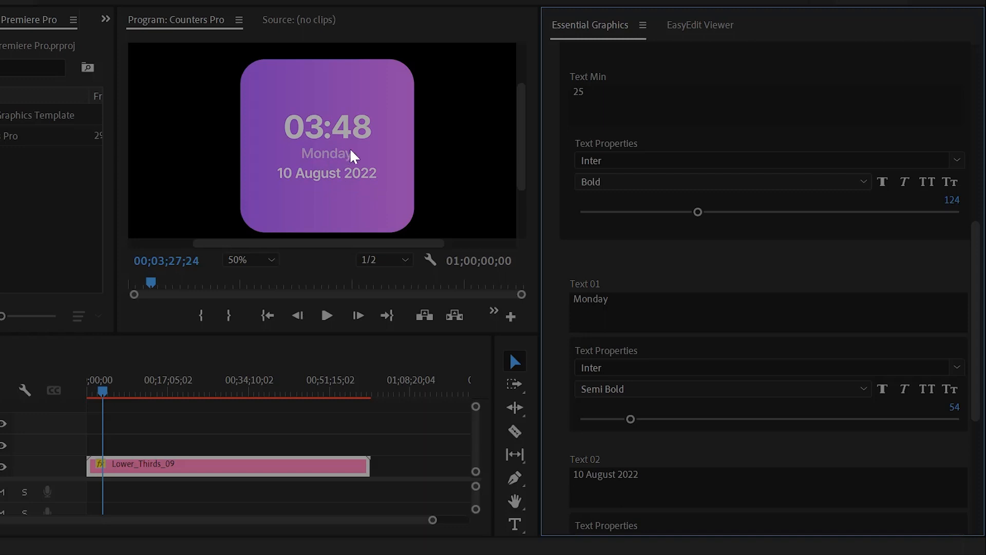
{"action": "left_click", "coordinate": [597, 296]}
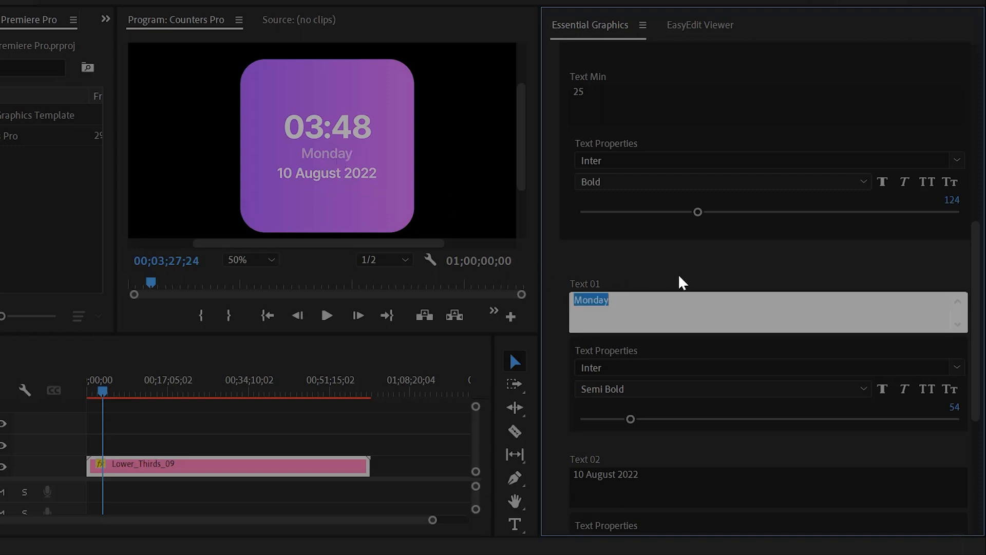
{"action": "type", "text": "Sunday"}
{"action": "left_click", "coordinate": [680, 276]}
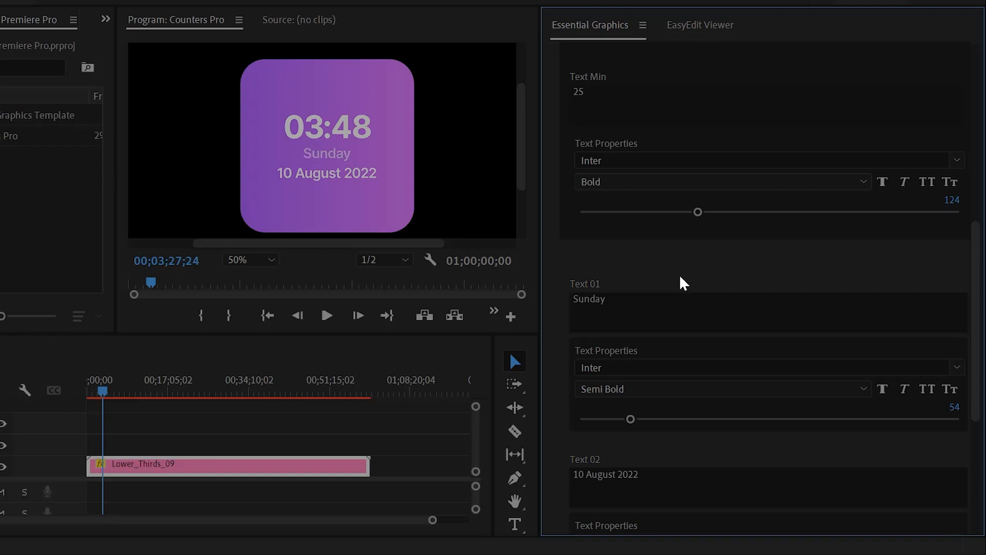
{"action": "left_click", "coordinate": [657, 367]}
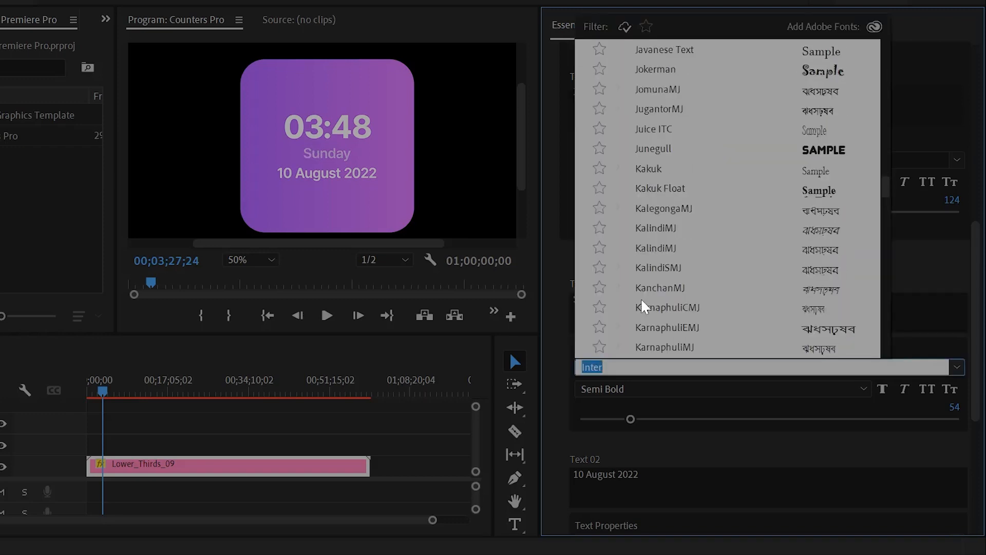
{"action": "left_click", "coordinate": [560, 374]}
{"action": "left_click_drag", "start_coordinate": [628, 419], "coordinate": [693, 426]}
{"action": "key", "text": "ctrl+z"}
Replace the date 10 August 2022 with 15 July 2023 and collapse the Text group
{"action": "scroll", "coordinate": [553, 442], "scroll_direction": "down", "scroll_amount": 3}
{"action": "left_click", "coordinate": [618, 329]}
{"action": "type", "text": "15 July 2023"}
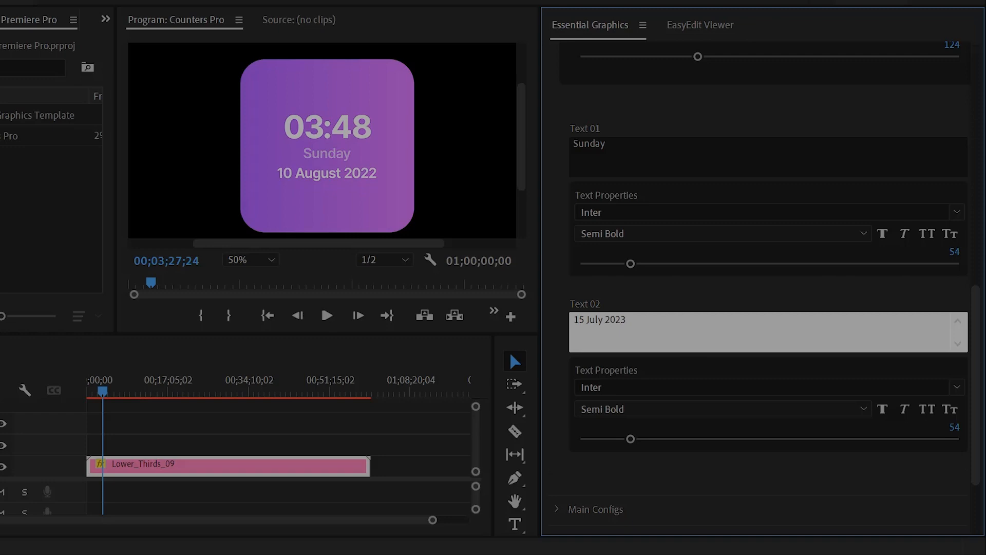
{"action": "left_click", "coordinate": [676, 303]}
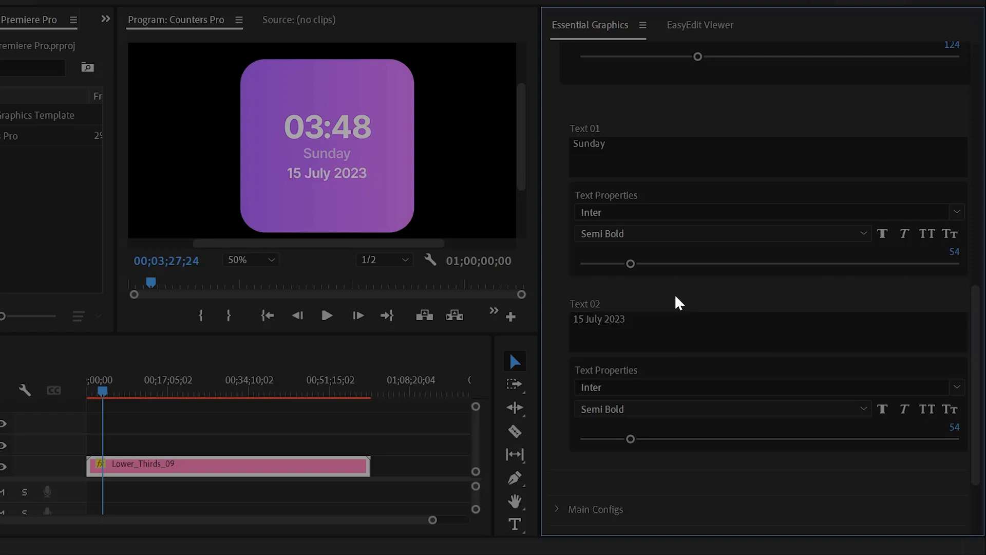
{"action": "left_click_drag", "start_coordinate": [633, 437], "coordinate": [656, 436]}
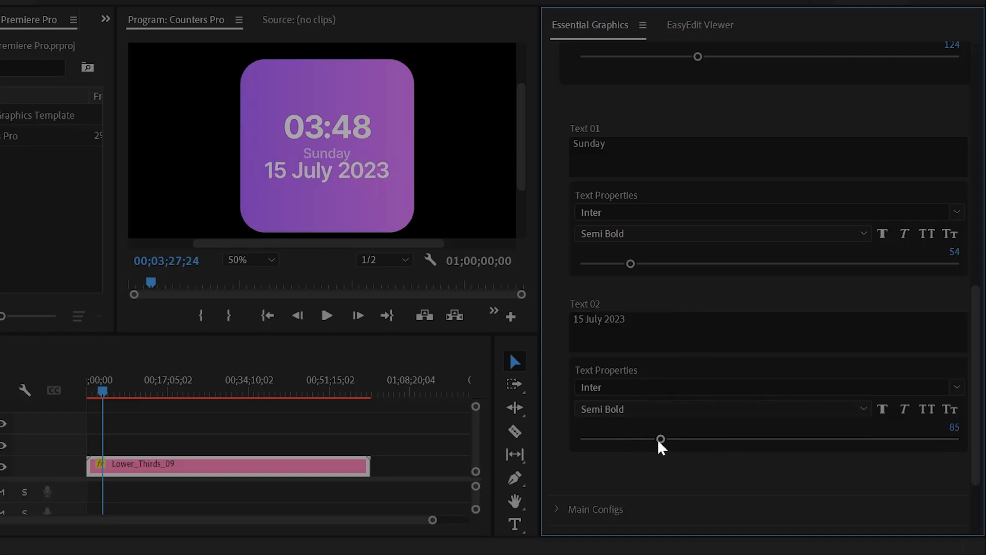
{"action": "scroll", "coordinate": [609, 289], "scroll_direction": "up", "scroll_amount": 5}
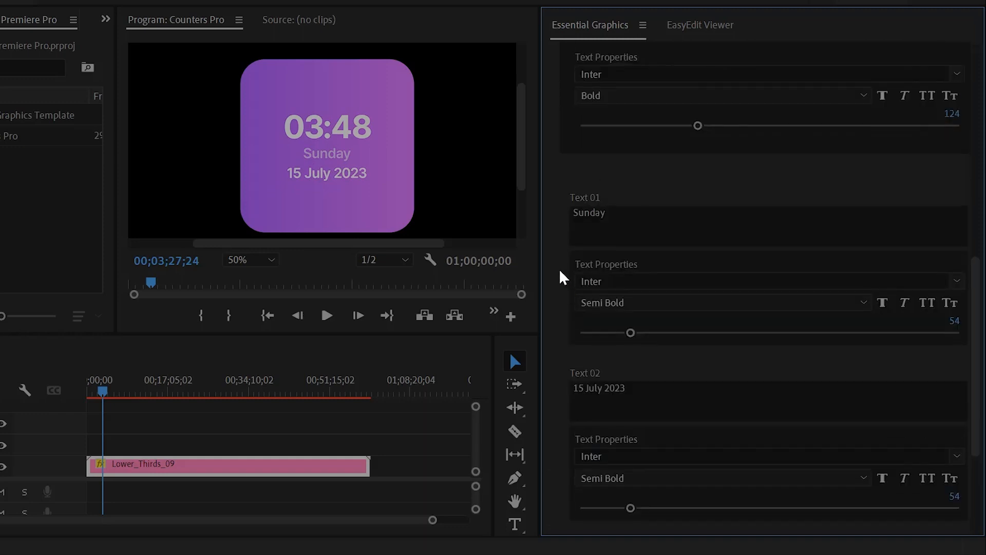
{"action": "scroll", "coordinate": [554, 150], "scroll_direction": "up", "scroll_amount": 5}
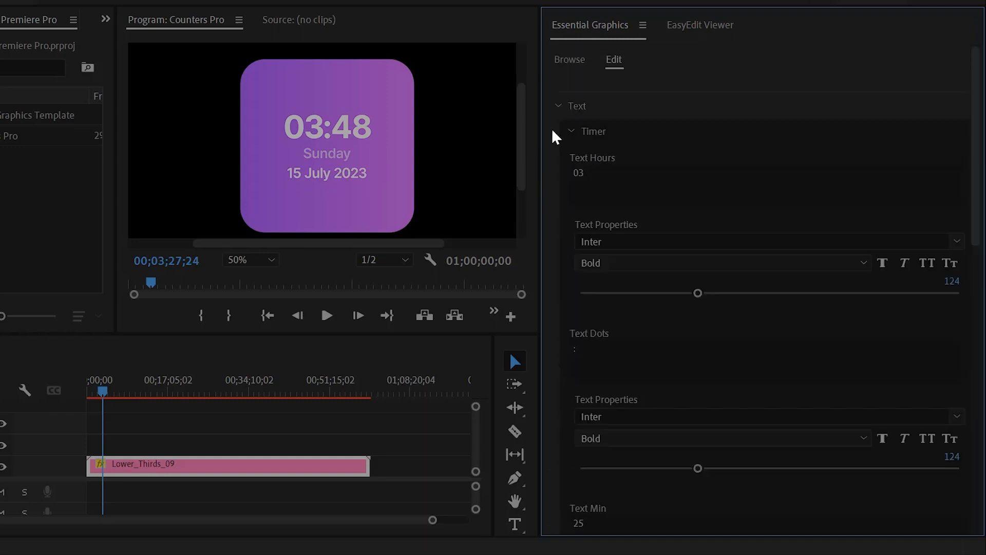
{"action": "left_click", "coordinate": [558, 106]}
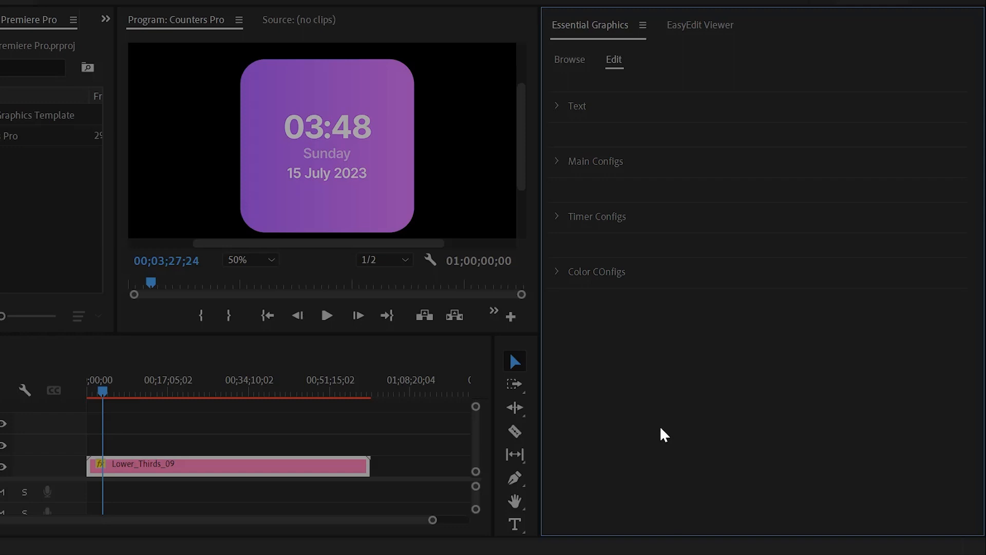
In Main Configs, undo a clock card position shift and adjust its overall scale
{"action": "left_click", "coordinate": [558, 161]}
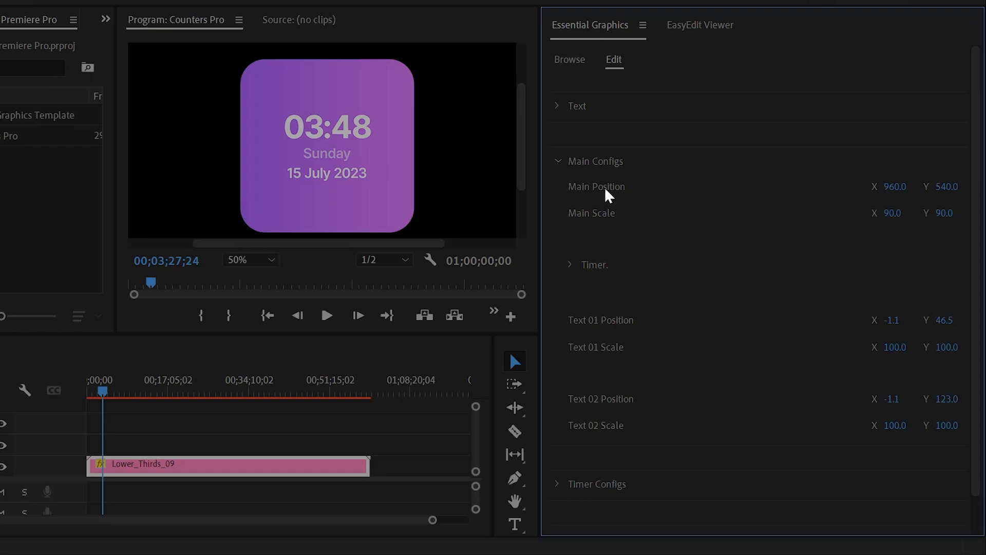
{"action": "left_click_drag", "start_coordinate": [896, 186], "coordinate": [858, 186]}
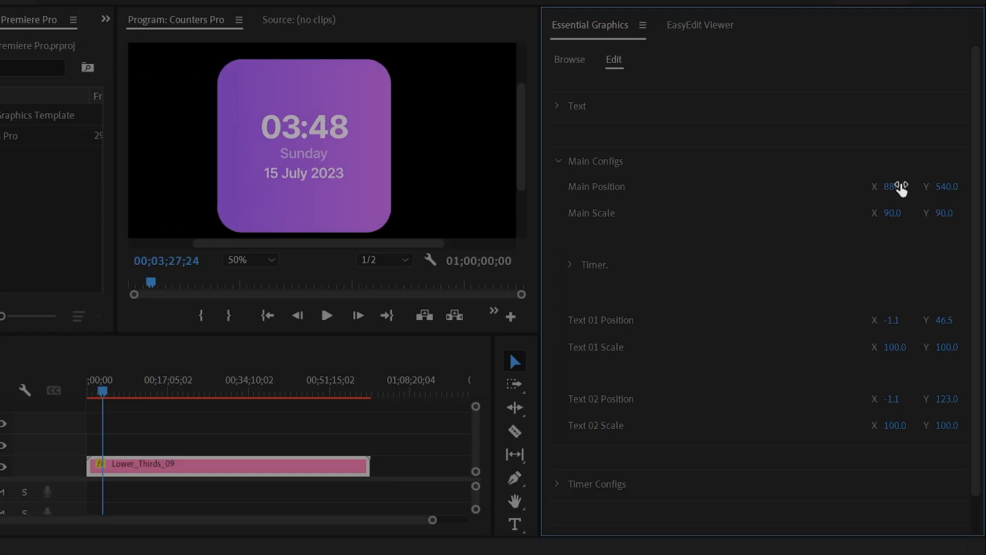
{"action": "key", "text": "ctrl+z"}
{"action": "left_click_drag", "start_coordinate": [896, 212], "coordinate": [955, 212]}
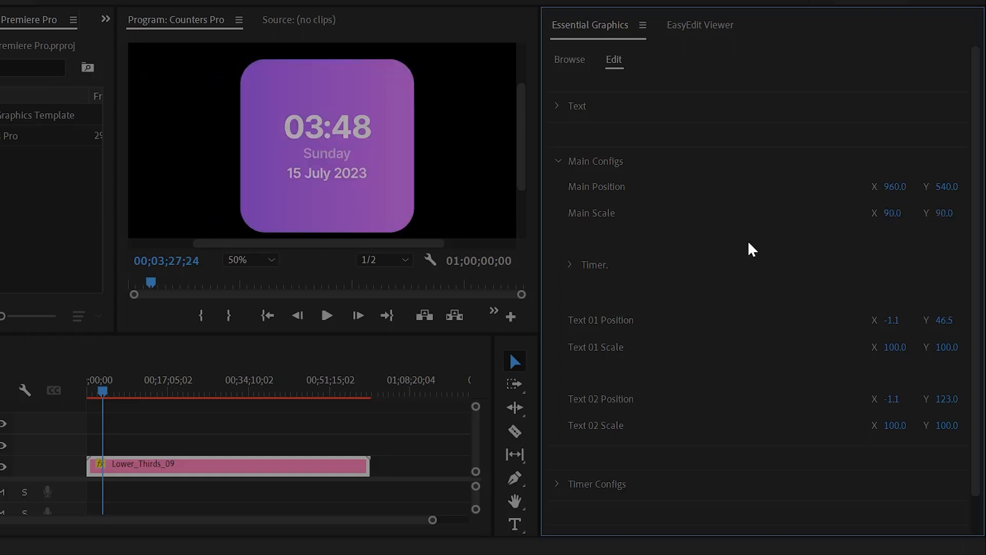
Try moving and resizing the hours, colon and minutes digits, undoing each change
{"action": "left_click", "coordinate": [569, 264]}
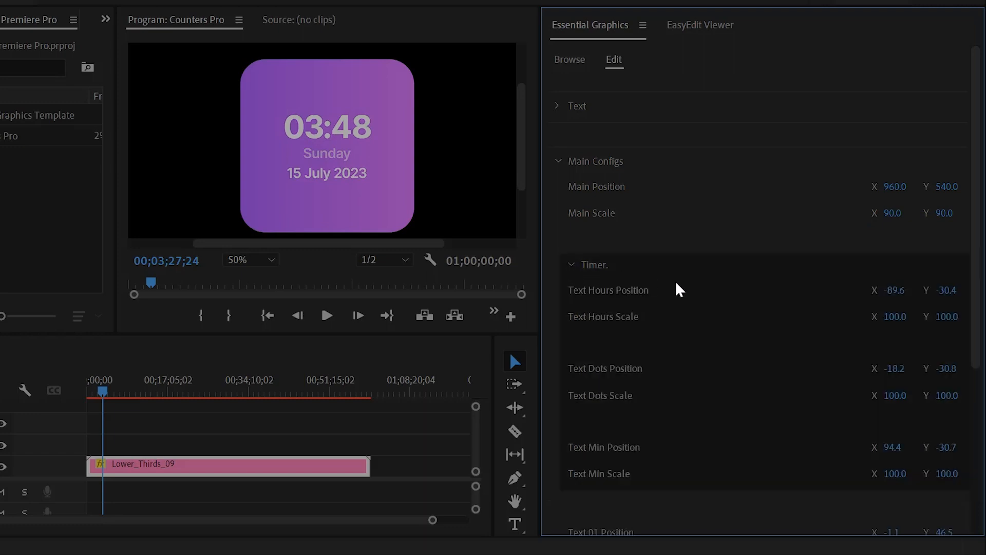
{"action": "scroll", "coordinate": [676, 283], "scroll_direction": "down", "scroll_amount": 1}
{"action": "left_click_drag", "start_coordinate": [893, 238], "coordinate": [949, 263]}
{"action": "key", "text": "ctrl+z"}
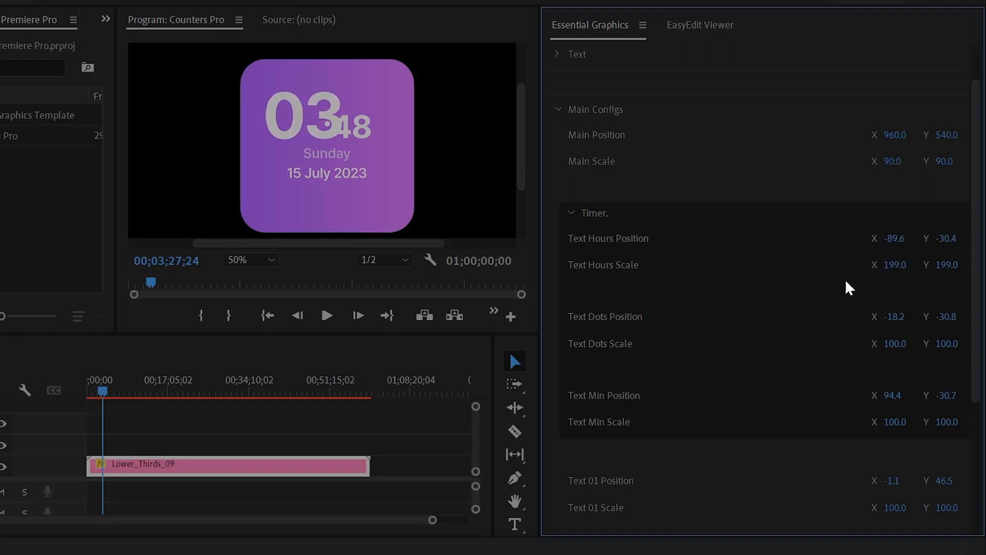
{"action": "key", "text": "ctrl+z"}
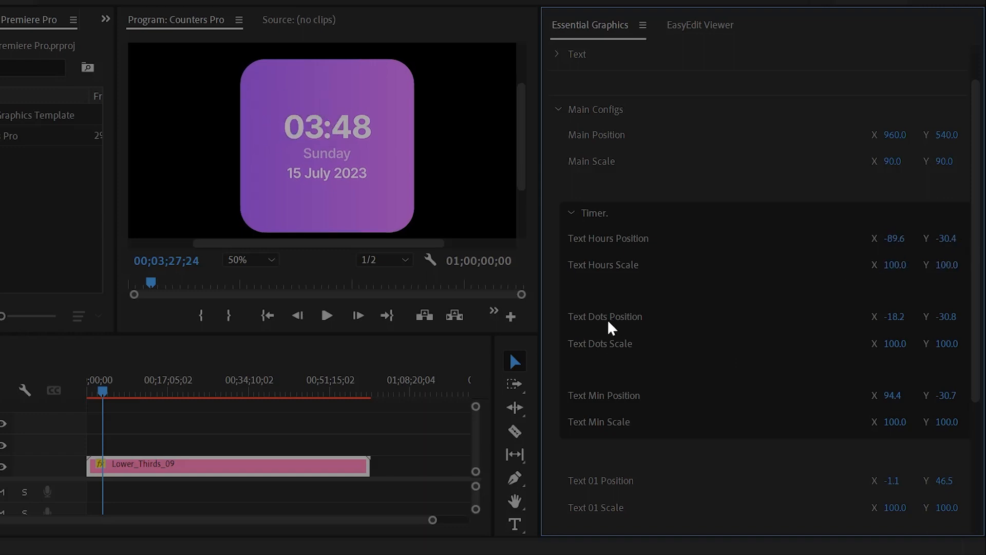
{"action": "left_click_drag", "start_coordinate": [894, 316], "coordinate": [955, 317]}
{"action": "key", "text": "ctrl+z"}
{"action": "left_click_drag", "start_coordinate": [894, 343], "coordinate": [794, 335]}
{"action": "key", "text": "ctrl+z"}
{"action": "left_click_drag", "start_coordinate": [874, 396], "coordinate": [794, 409]}
{"action": "key", "text": "ctrl+z"}
{"action": "key", "text": "ctrl+z"}
{"action": "left_click", "coordinate": [571, 213]}
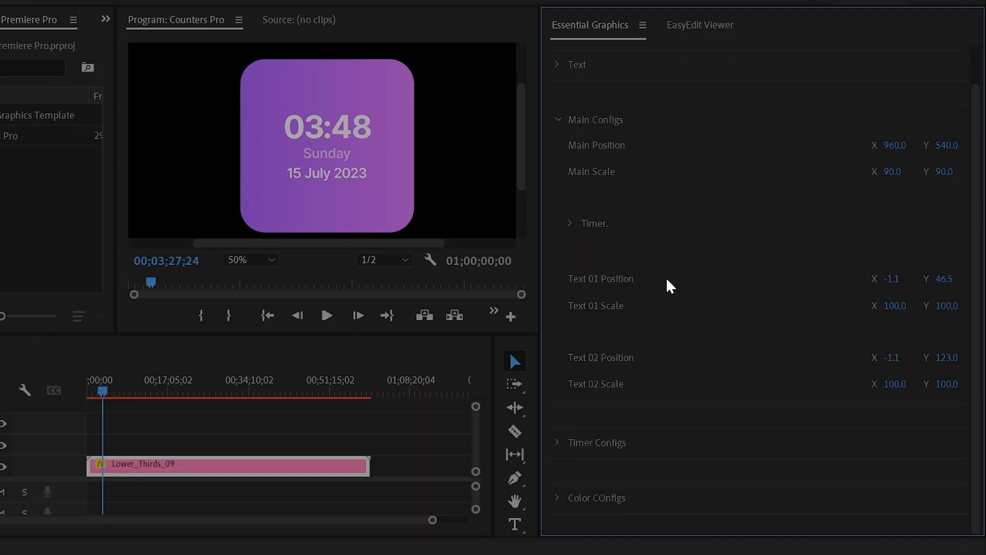
Revert trial moves of the word Sunday and slightly nudge and shrink the date line
{"action": "left_click_drag", "start_coordinate": [893, 279], "coordinate": [843, 278]}
{"action": "left_click_drag", "start_coordinate": [894, 306], "coordinate": [934, 305]}
{"action": "key", "text": "ctrl+z"}
{"action": "key", "text": "ctrl+z"}
{"action": "left_click_drag", "start_coordinate": [896, 359], "coordinate": [895, 384]}
{"action": "key", "text": "ctrl+z"}
{"action": "key", "text": "ctrl+z"}
Drag the Timer Configs Hours, Minutes and Speed sliders, then undo back to 3, 45 and 1
{"action": "left_click", "coordinate": [563, 120]}
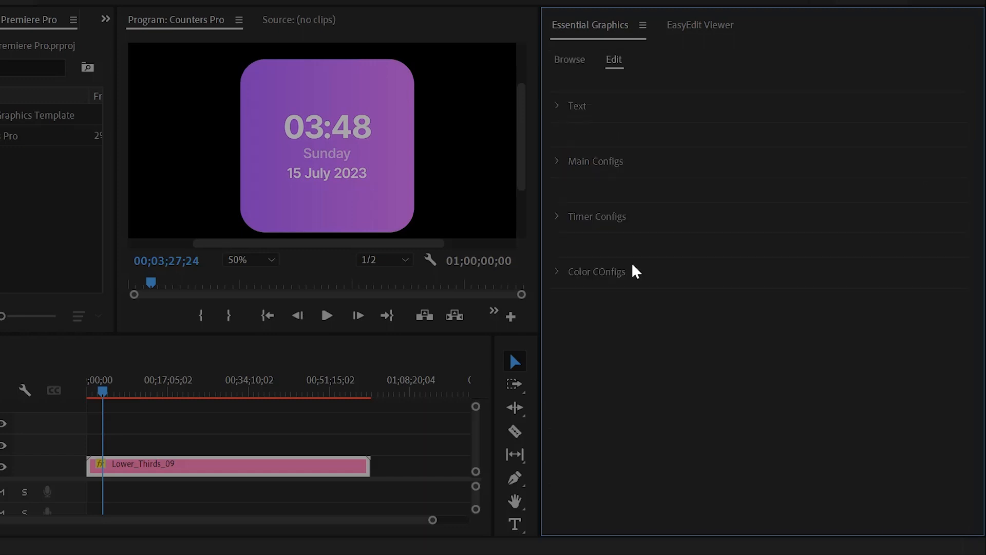
{"action": "left_click", "coordinate": [558, 218]}
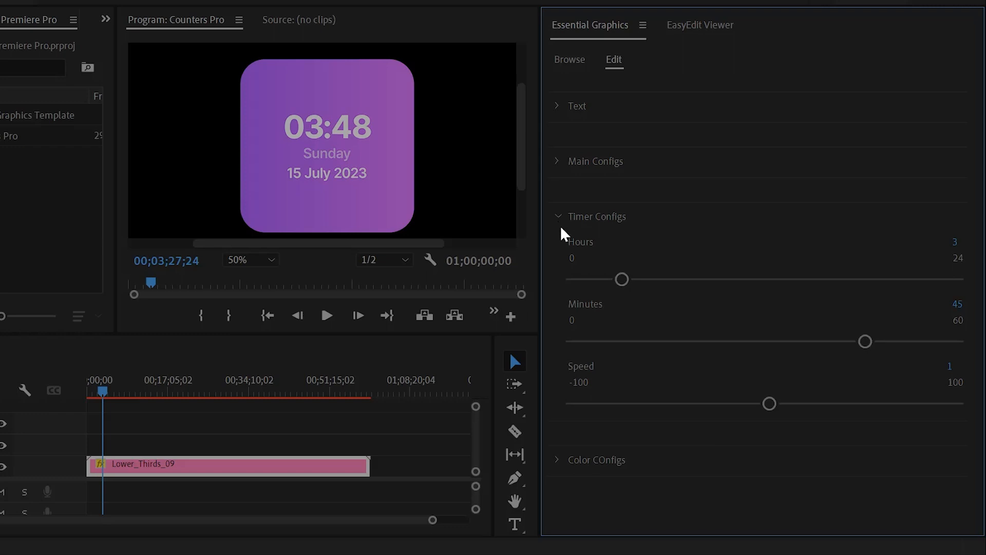
{"action": "left_click_drag", "start_coordinate": [622, 280], "coordinate": [687, 298]}
{"action": "key", "text": "ctrl+z"}
{"action": "left_click_drag", "start_coordinate": [865, 344], "coordinate": [779, 351]}
{"action": "key", "text": "ctrl+z"}
{"action": "left_click_drag", "start_coordinate": [769, 404], "coordinate": [738, 416]}
{"action": "key", "text": "ctrl+z"}
Set the clock's Text colour in Color Configs to black (000000)
{"action": "left_click", "coordinate": [558, 218]}
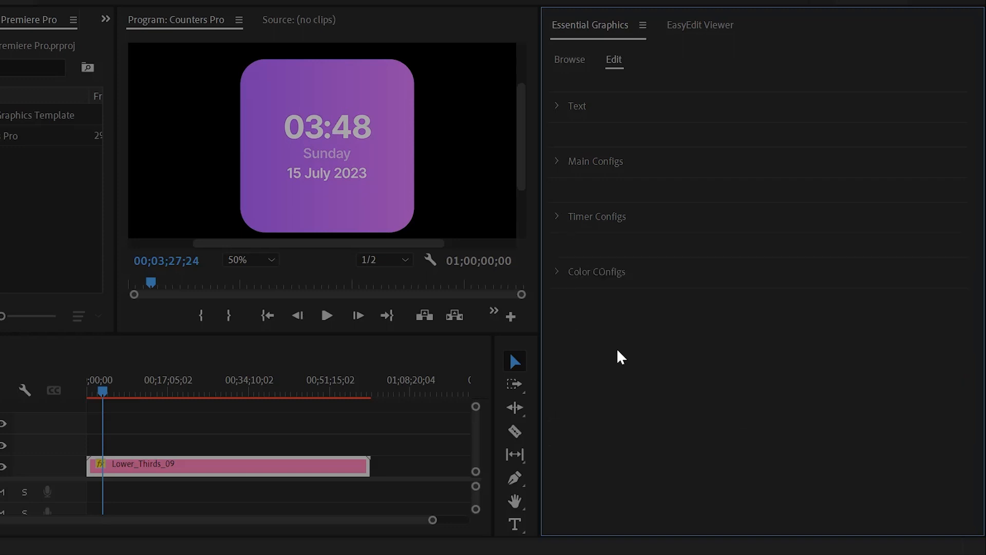
{"action": "left_click", "coordinate": [558, 272]}
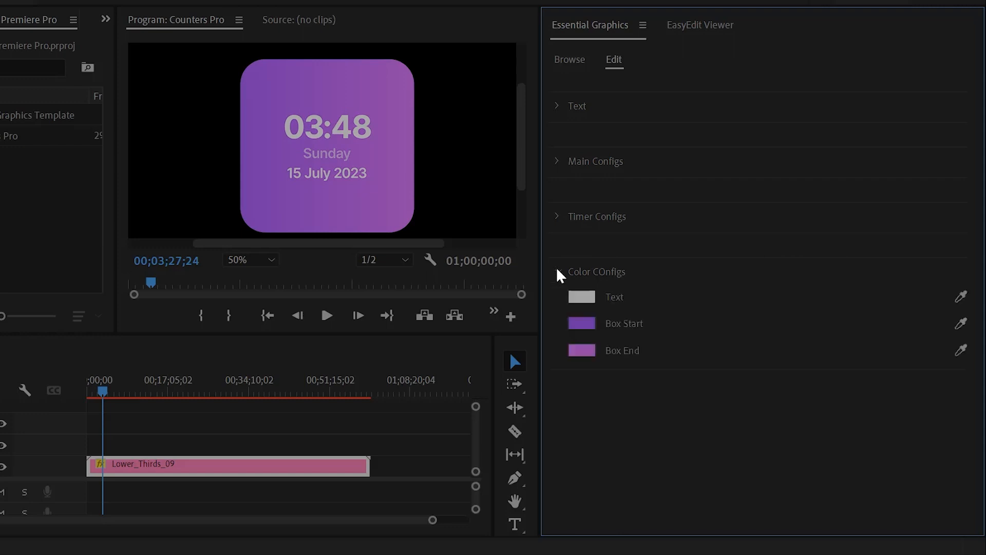
{"action": "left_click", "coordinate": [584, 298]}
{"action": "left_click", "coordinate": [2, 107]}
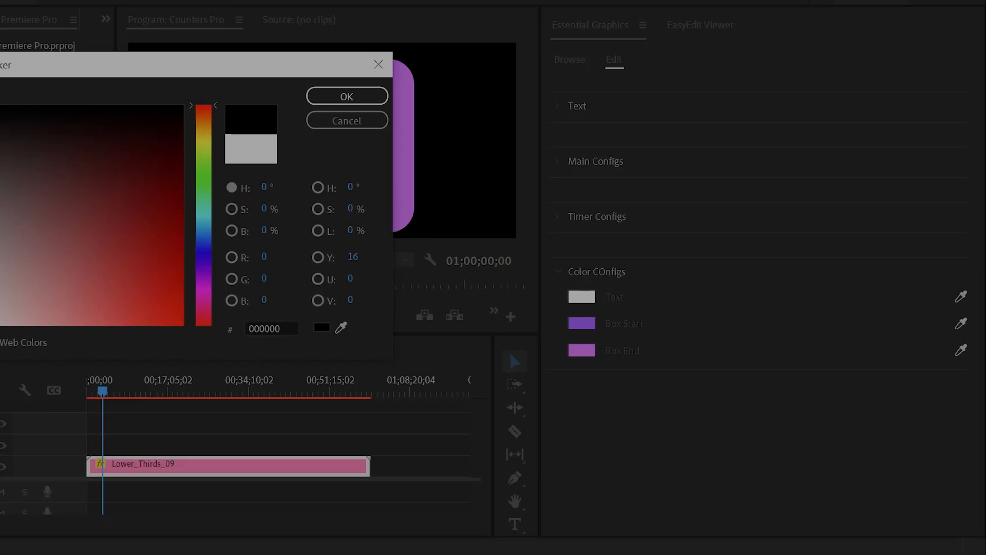
{"action": "left_click", "coordinate": [325, 103]}
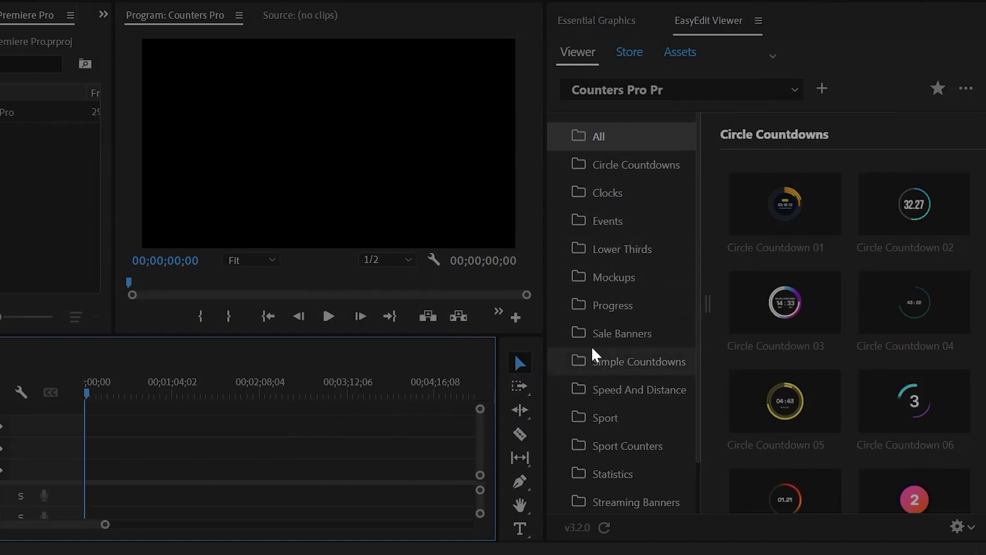
Add Sale Banners 03 from the Sale Banners folder to the sequence
{"action": "left_click", "coordinate": [619, 335]}
{"action": "mouse_move", "coordinate": [786, 302]}
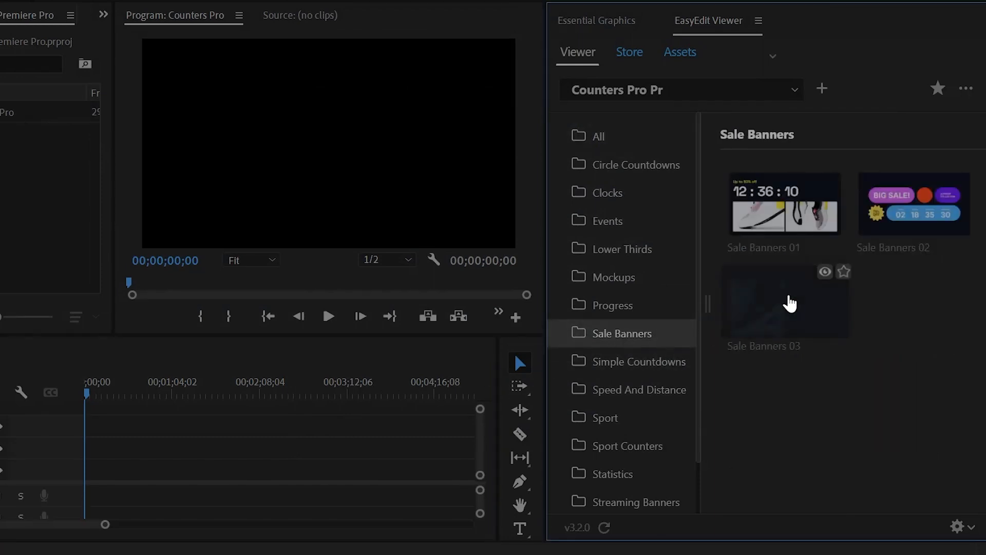
{"action": "left_click", "coordinate": [789, 303]}
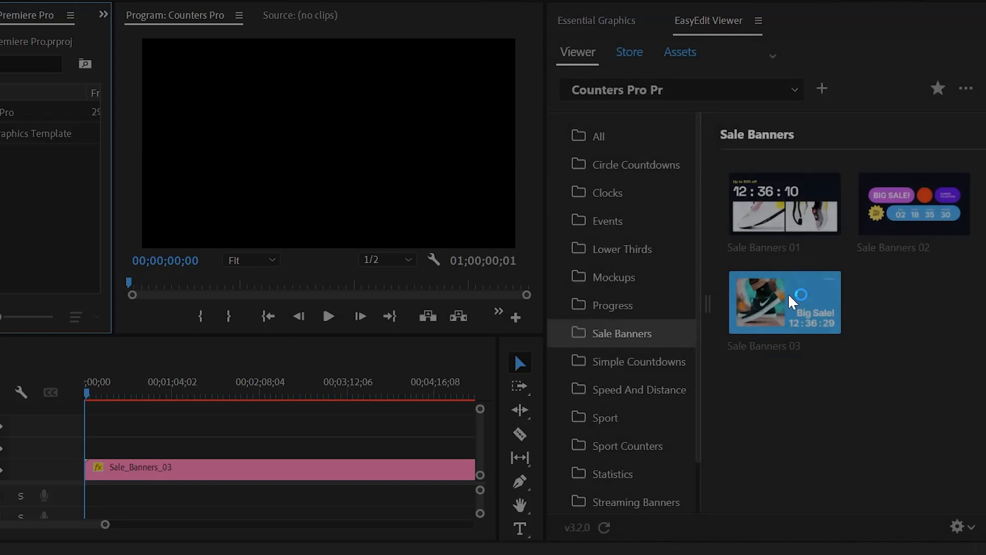
Zoom the timeline out, play the banner once to preview it, and show its edit settings
{"action": "left_click_drag", "start_coordinate": [106, 524], "coordinate": [427, 524]}
{"action": "key", "text": "space"}
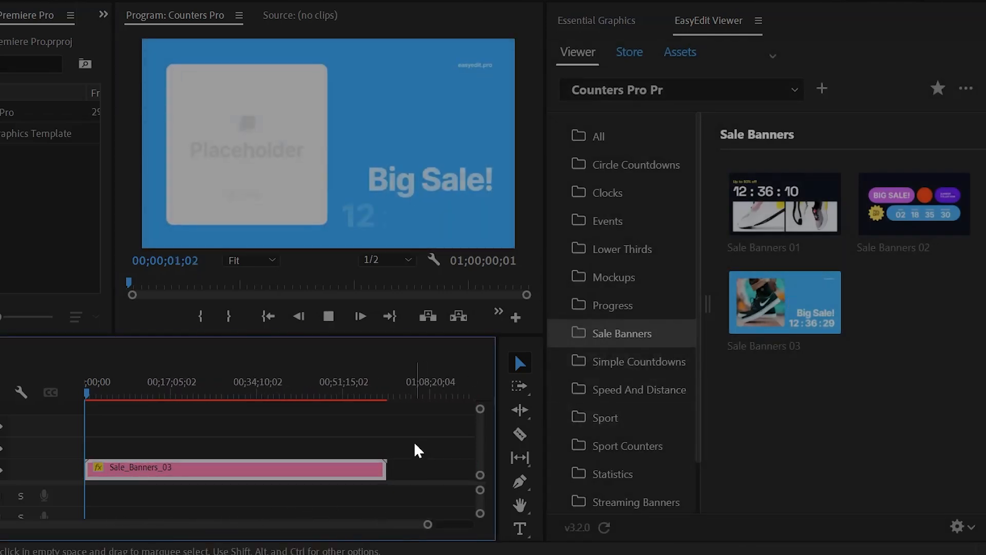
{"action": "key", "text": "space"}
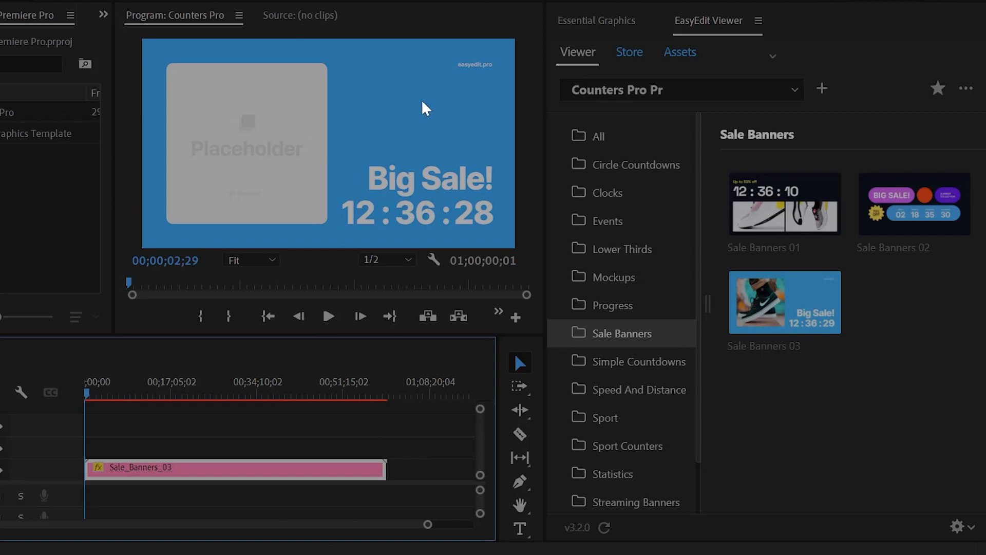
{"action": "left_click", "coordinate": [576, 24]}
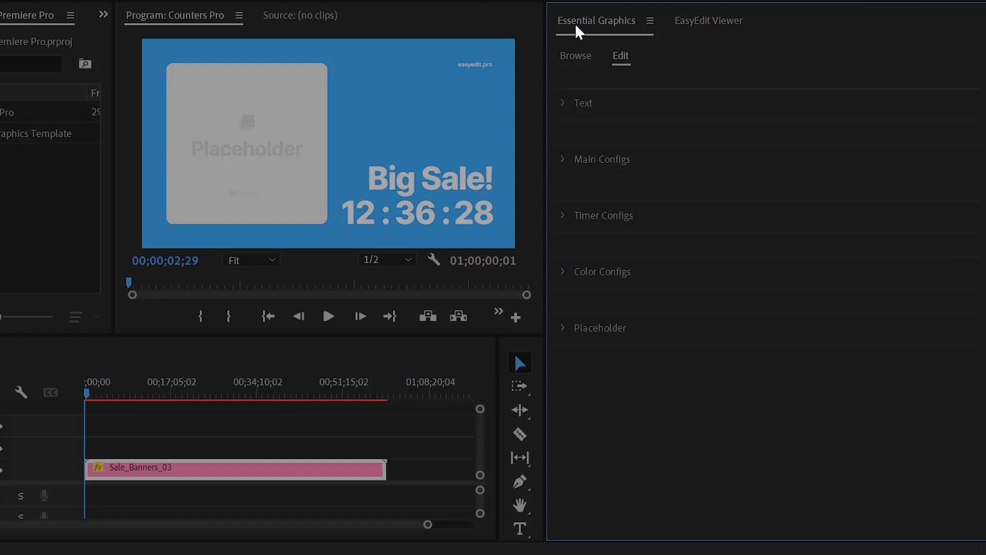
Expand the banner's Text section in Essential Graphics to view its fields, then collapse it
{"action": "left_click", "coordinate": [564, 104]}
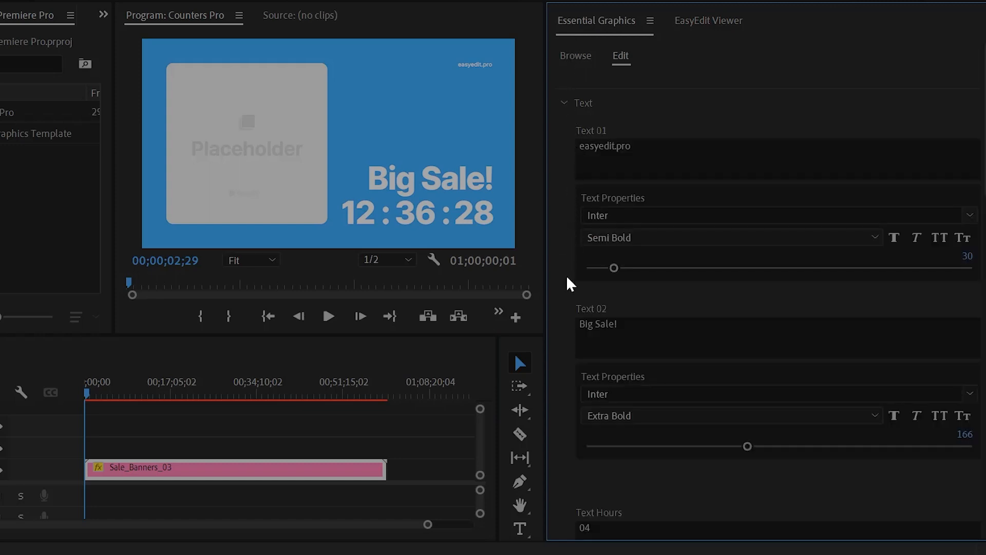
{"action": "left_click", "coordinate": [566, 106]}
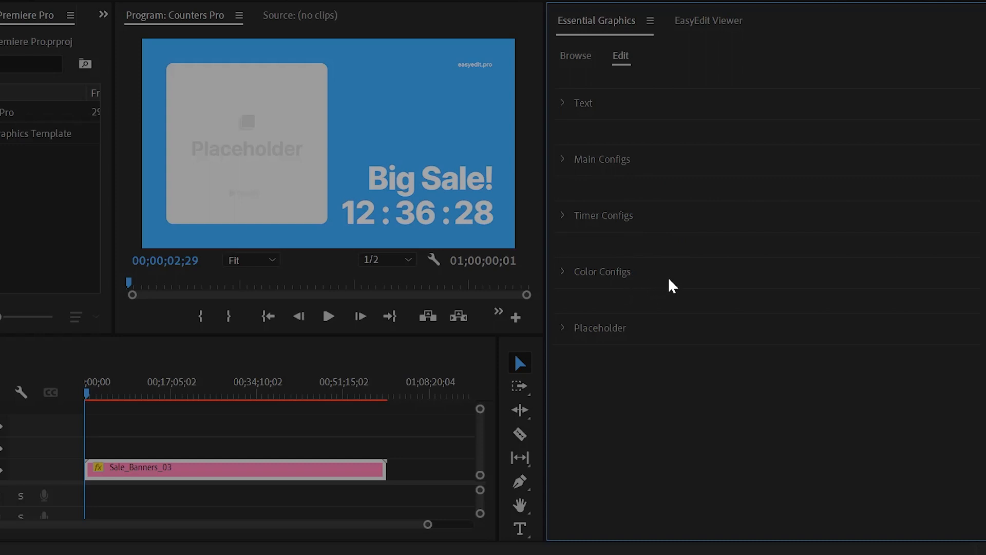
Replace the Placeholder 01 image with the pink 2.png thumbnail from Explorer
{"action": "left_click", "coordinate": [565, 328]}
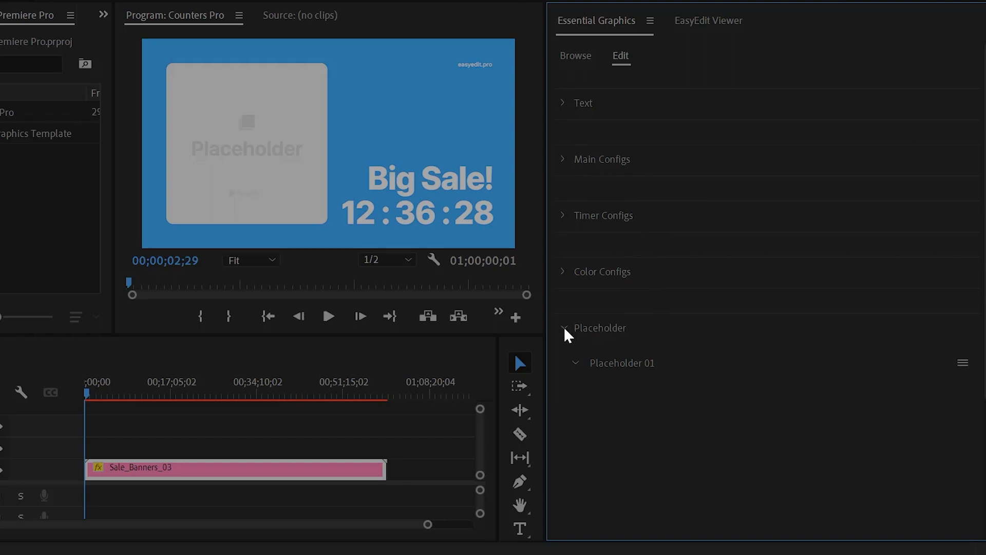
{"action": "left_click", "coordinate": [575, 363]}
{"action": "left_click", "coordinate": [575, 363]}
{"action": "left_click", "coordinate": [963, 363]}
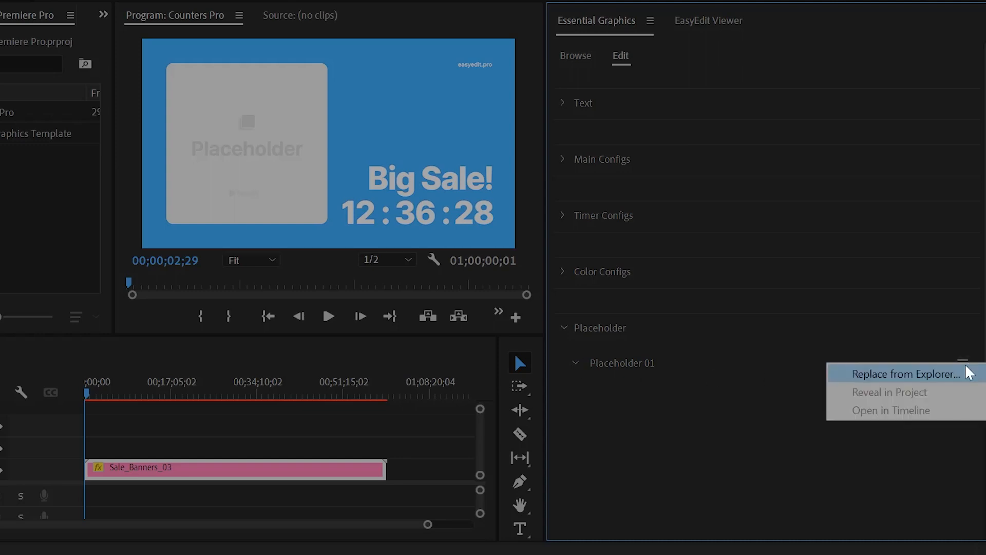
{"action": "left_click", "coordinate": [882, 374]}
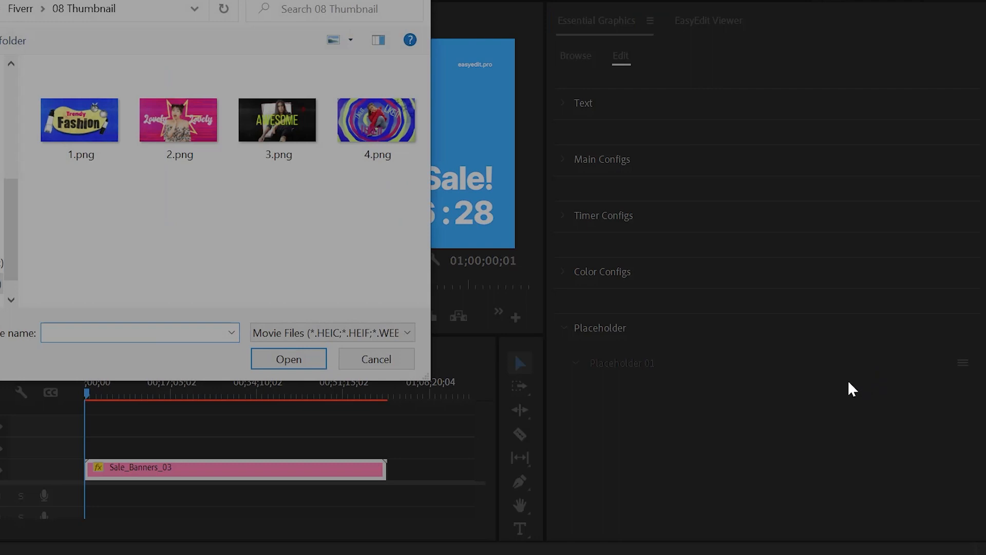
{"action": "left_click", "coordinate": [198, 157]}
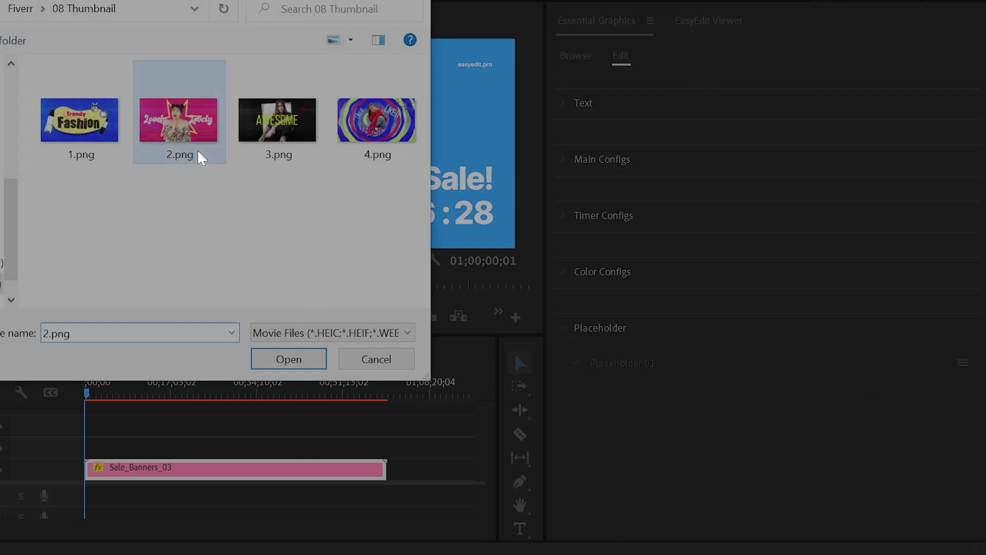
{"action": "left_click", "coordinate": [307, 359]}
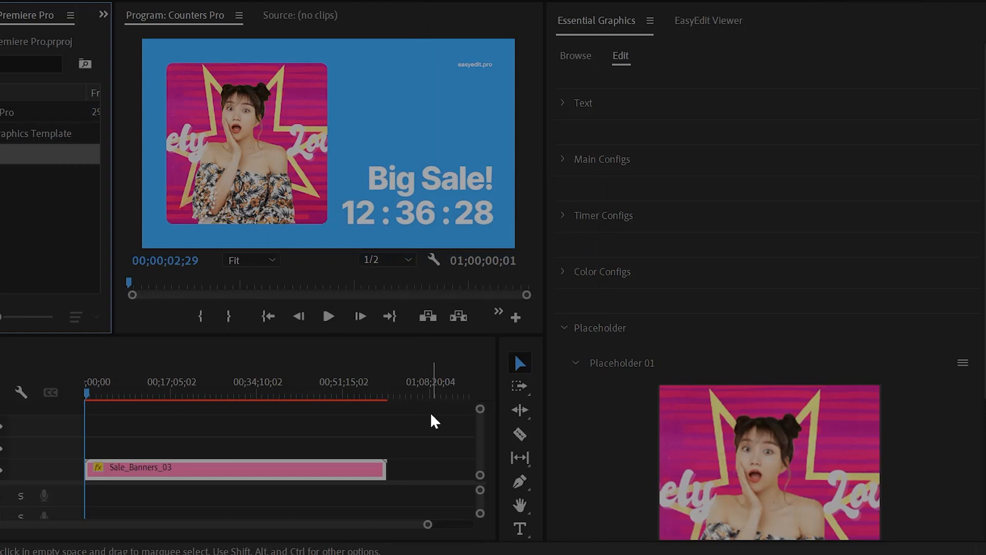
Scrub and play the banner clip to preview the new image
{"action": "left_click_drag", "start_coordinate": [123, 395], "coordinate": [51, 388]}
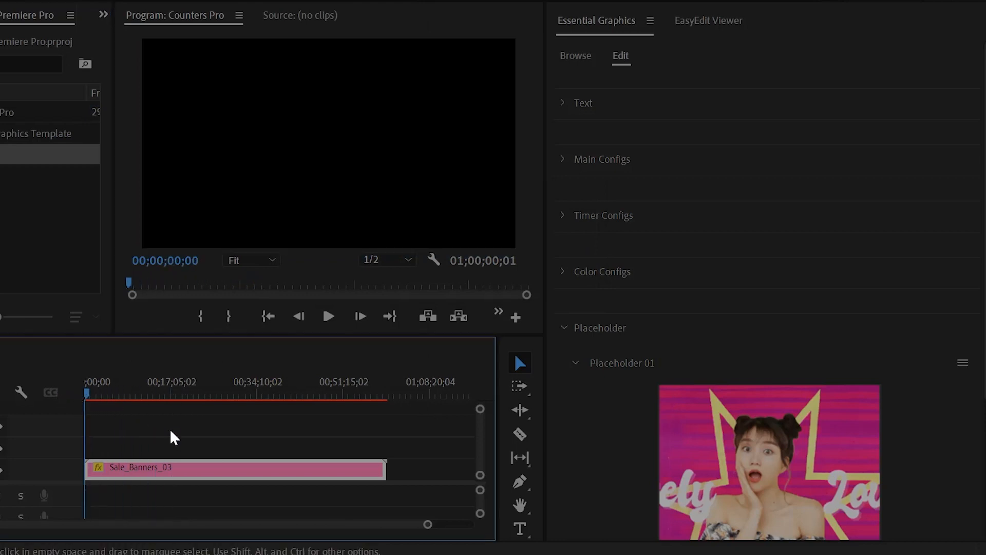
{"action": "key", "text": "space"}
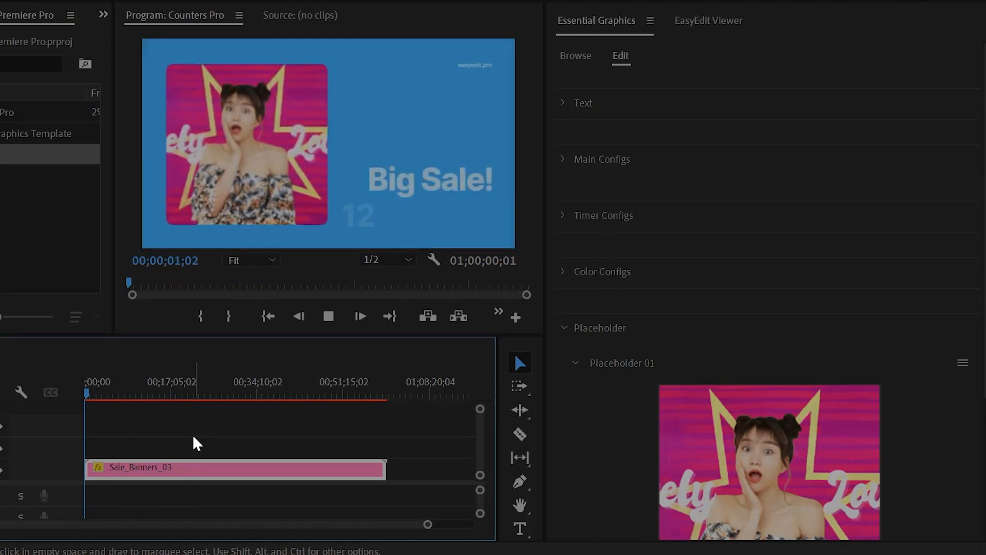
{"action": "key", "text": "space"}
Test moving the image's Y position, then undo it back to 540 and deselect the clip
{"action": "scroll", "coordinate": [627, 388], "scroll_direction": "down", "scroll_amount": 1}
{"action": "scroll", "coordinate": [628, 390], "scroll_direction": "down", "scroll_amount": 5}
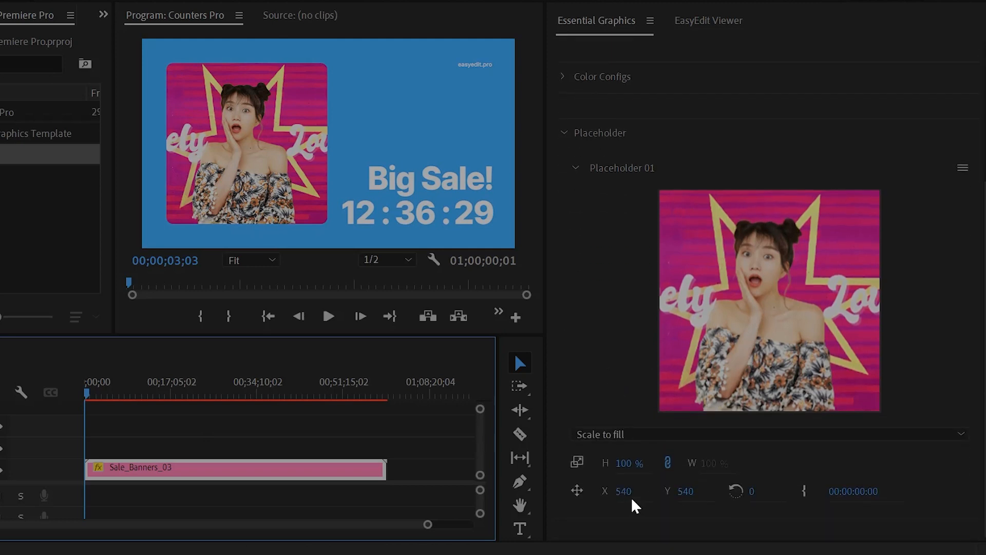
{"action": "left_click_drag", "start_coordinate": [685, 494], "coordinate": [701, 488]}
{"action": "key", "text": "ctrl+z"}
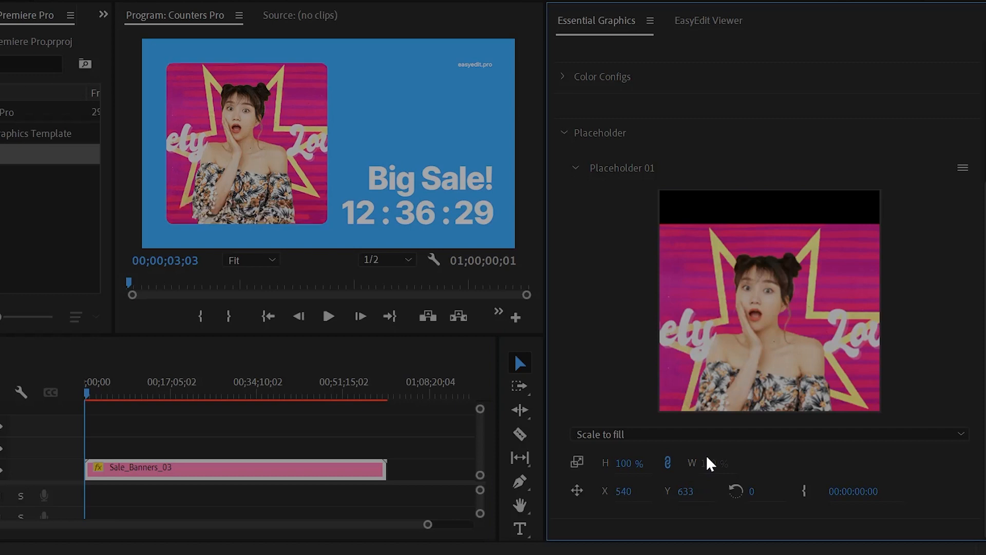
{"action": "left_click", "coordinate": [381, 437]}
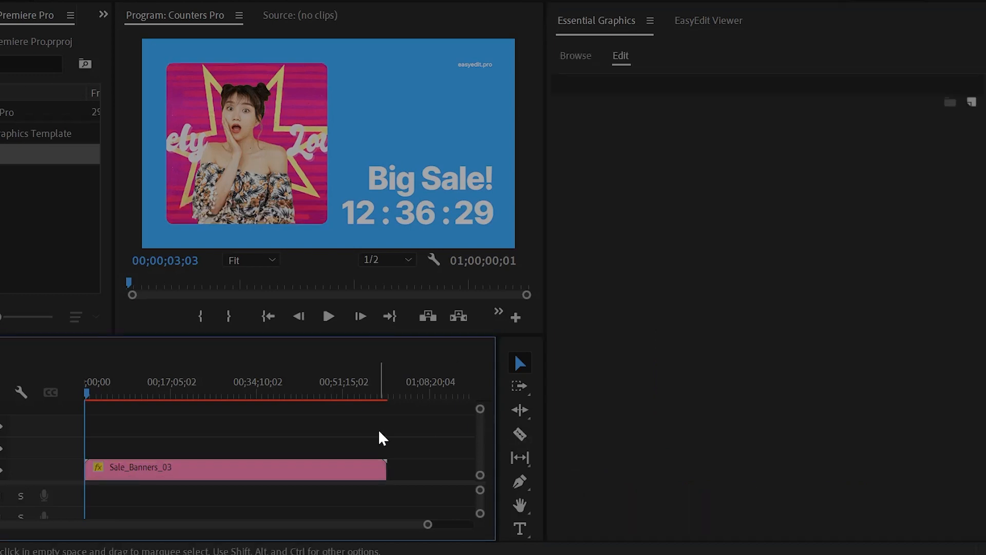